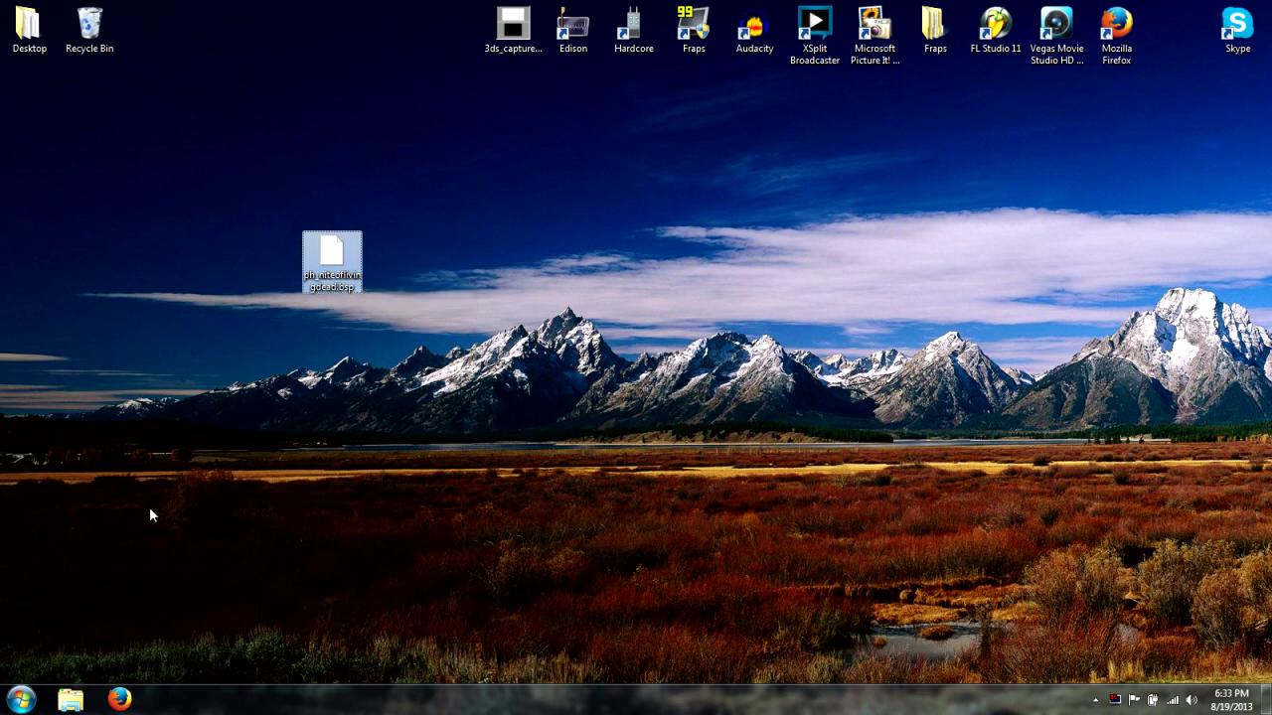
Step: Open the Start menu from the desktop holding ph_niteoflivingdead.bsp
click(21, 699)
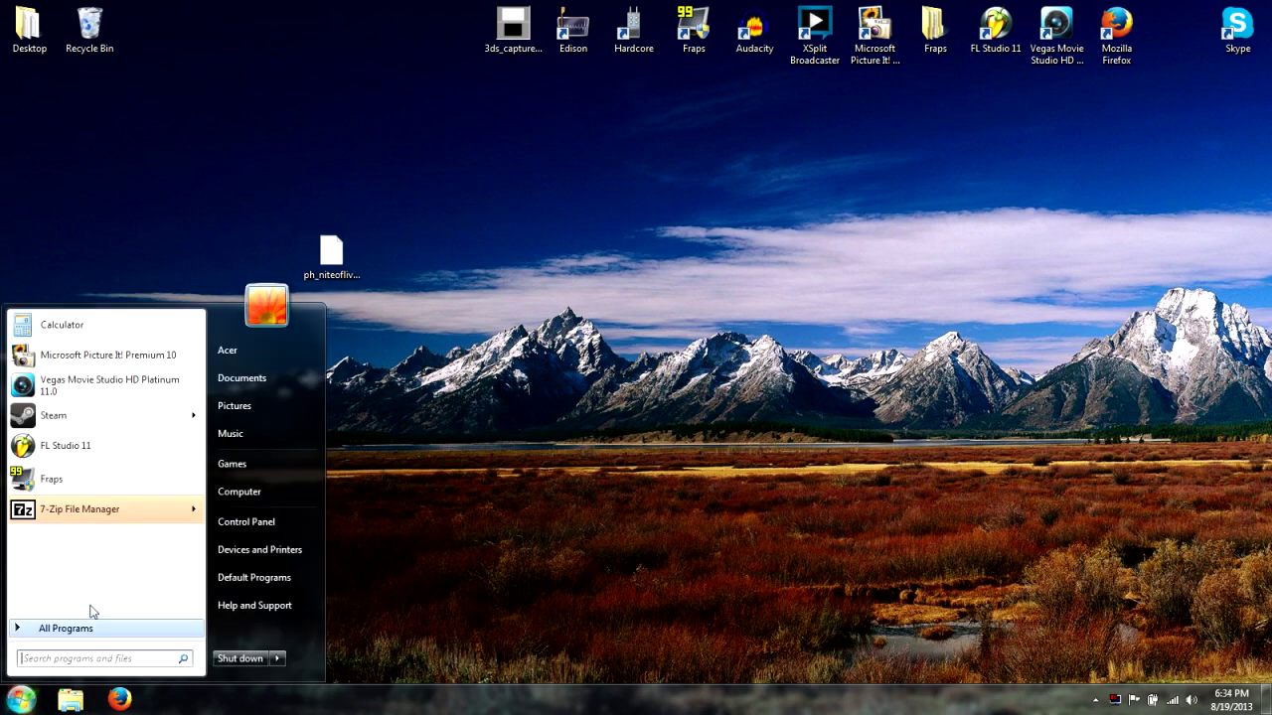
Step: Open the gmodupload folder on the ACER (C:) drive via Computer
click(262, 494)
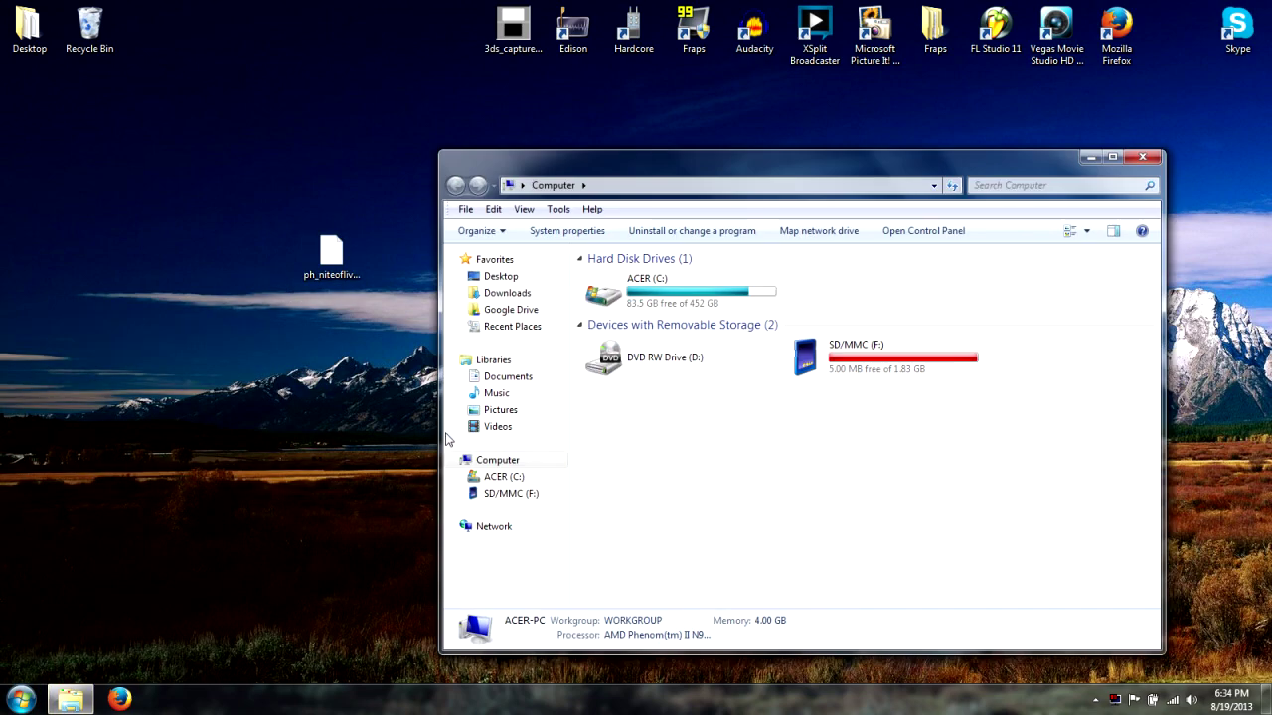
double_click(641, 298)
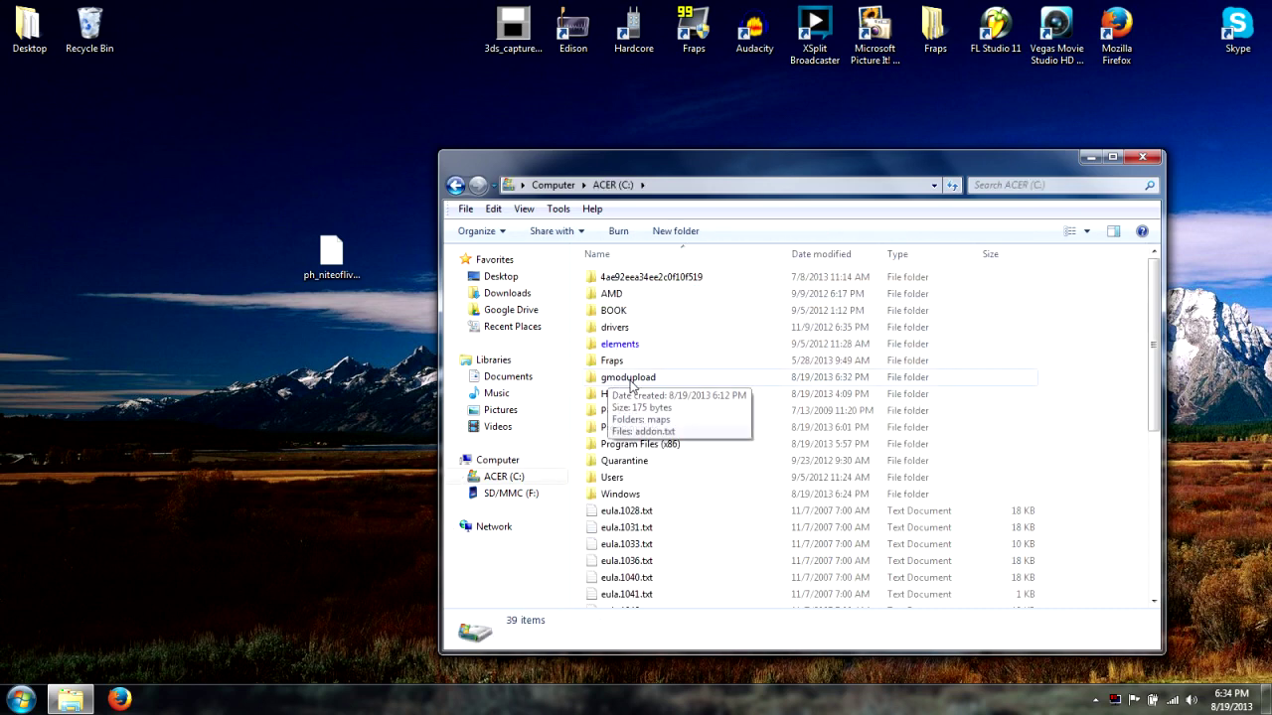
click(629, 383)
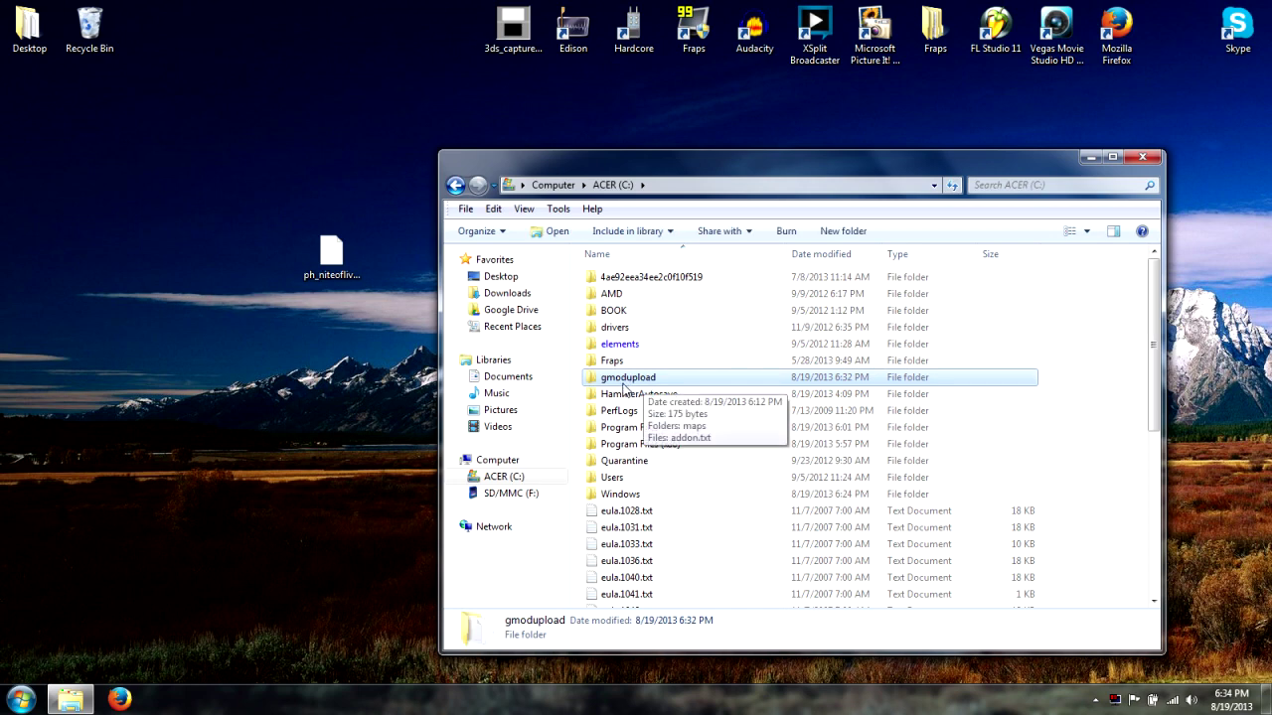
double_click(625, 381)
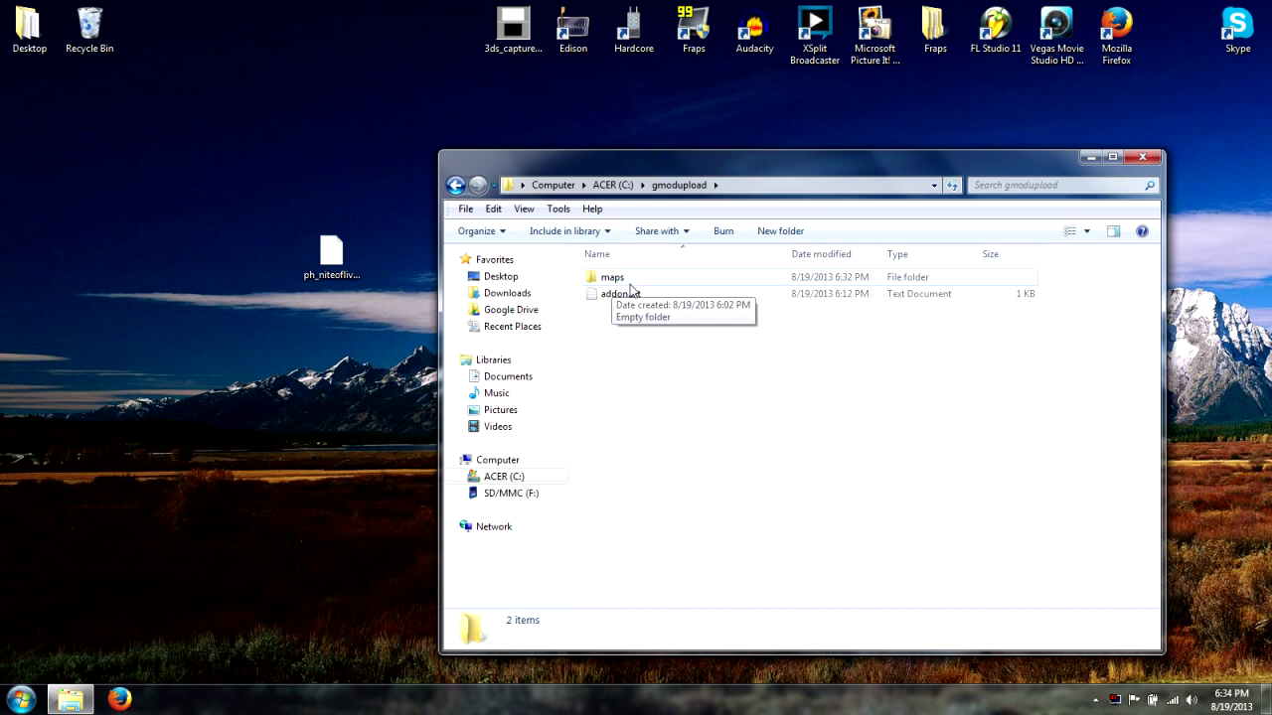
Step: Open addon.txt from gmodupload in Notepad
right_click(611, 337)
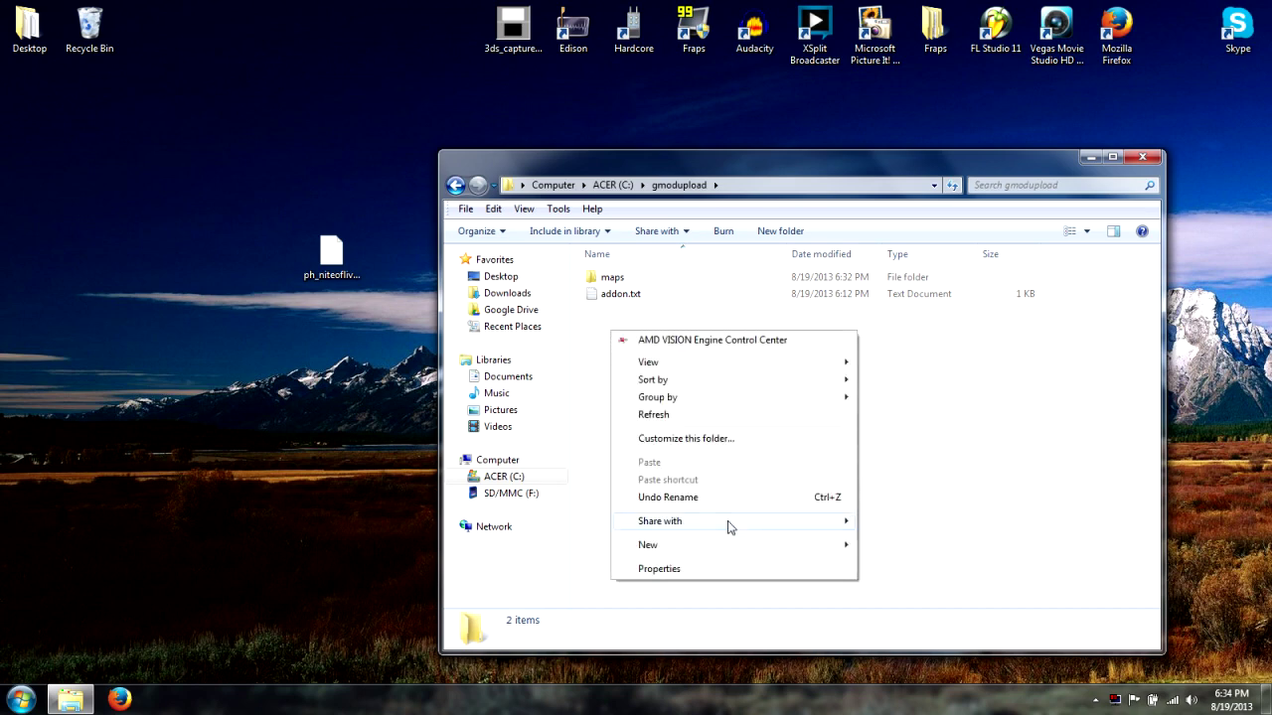
mouse_move(778, 552)
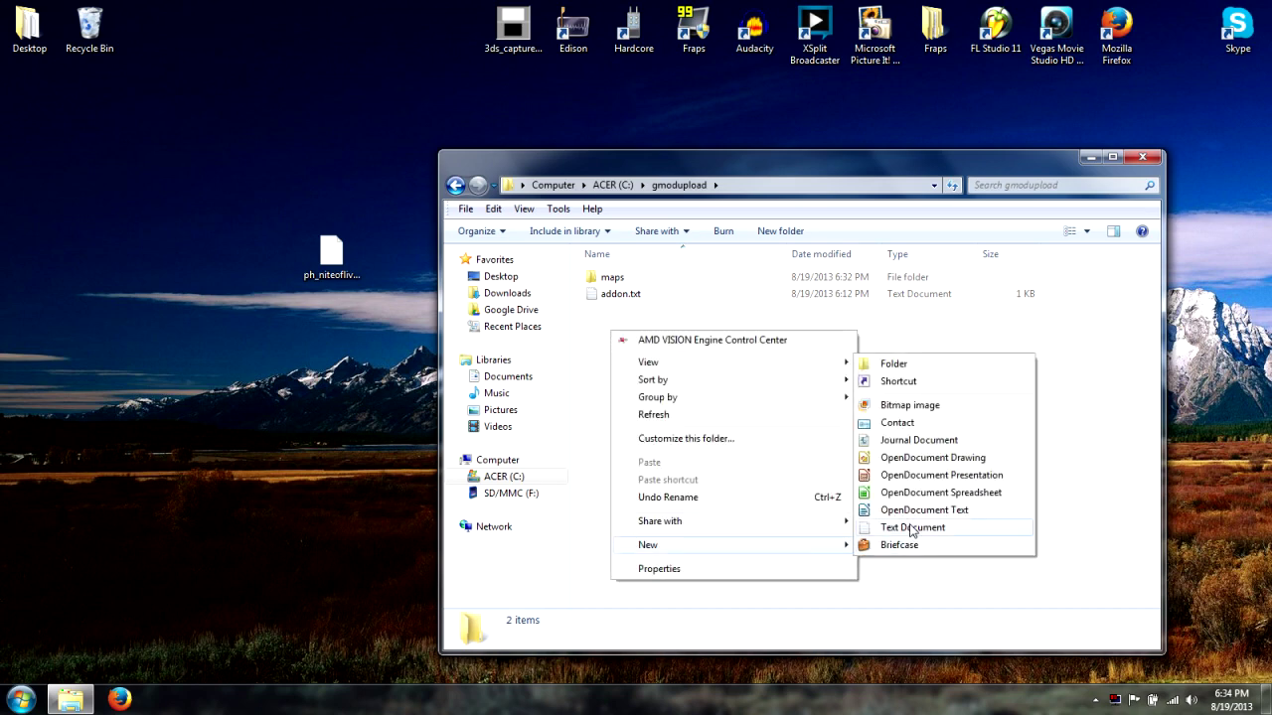
click(623, 301)
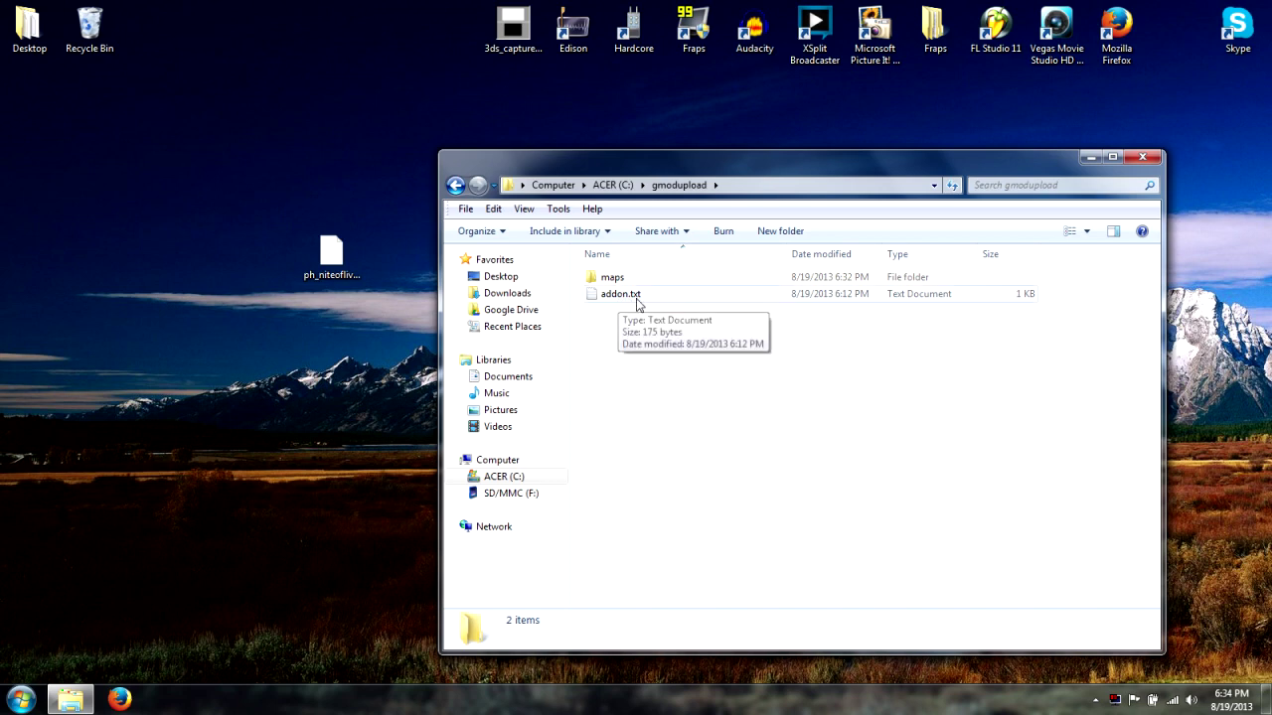
double_click(636, 296)
drag(641, 377, 647, 165)
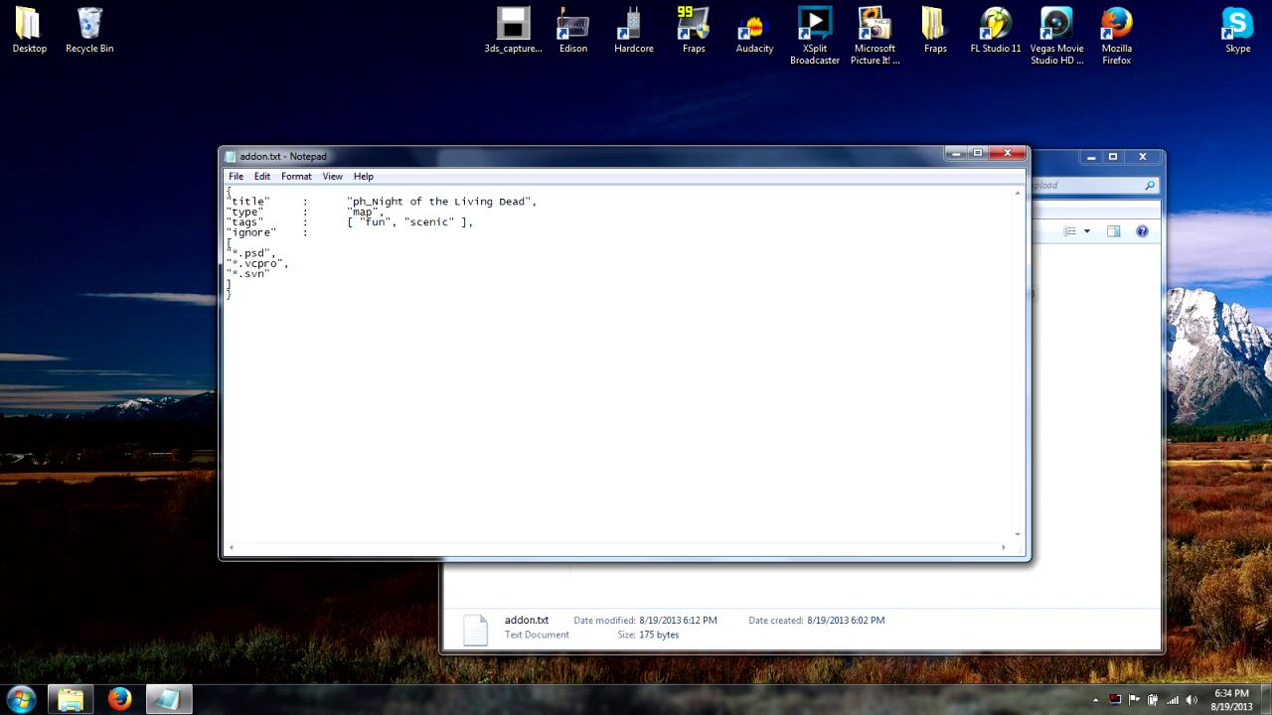
click(226, 192)
Step: Save As addon.json with Save as type set to All Files (*.*)
click(236, 176)
click(268, 247)
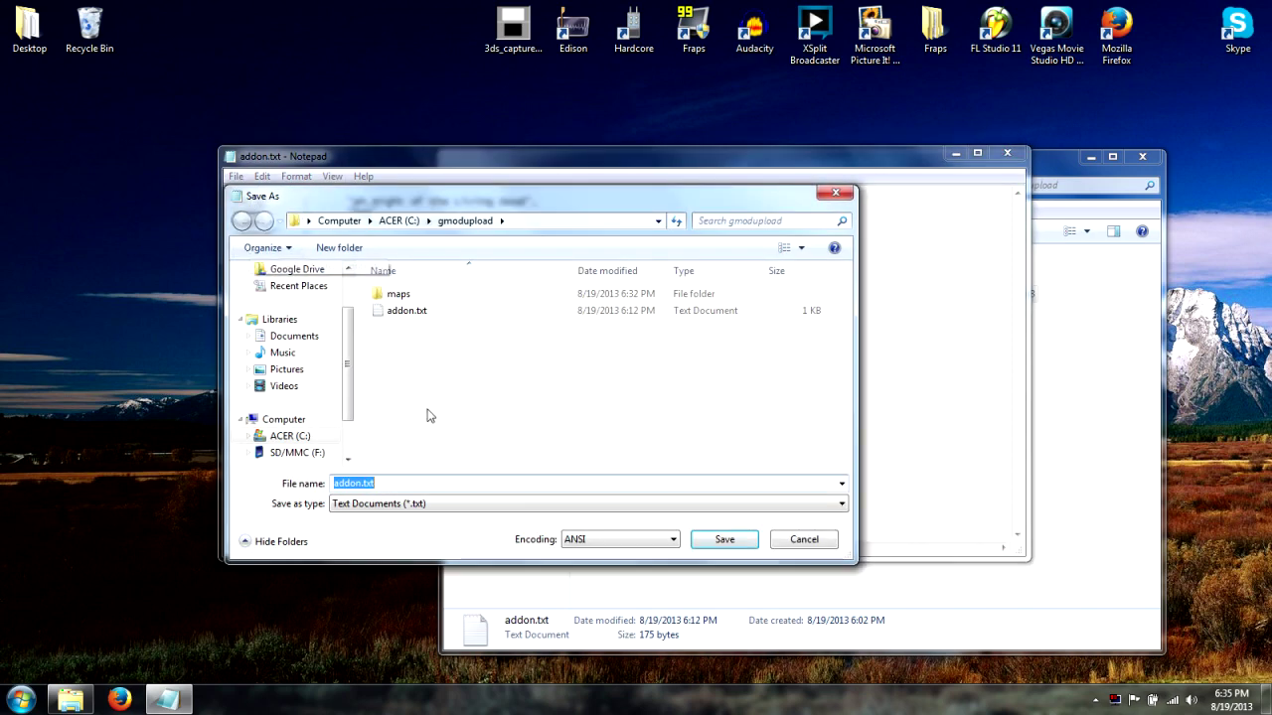
click(481, 510)
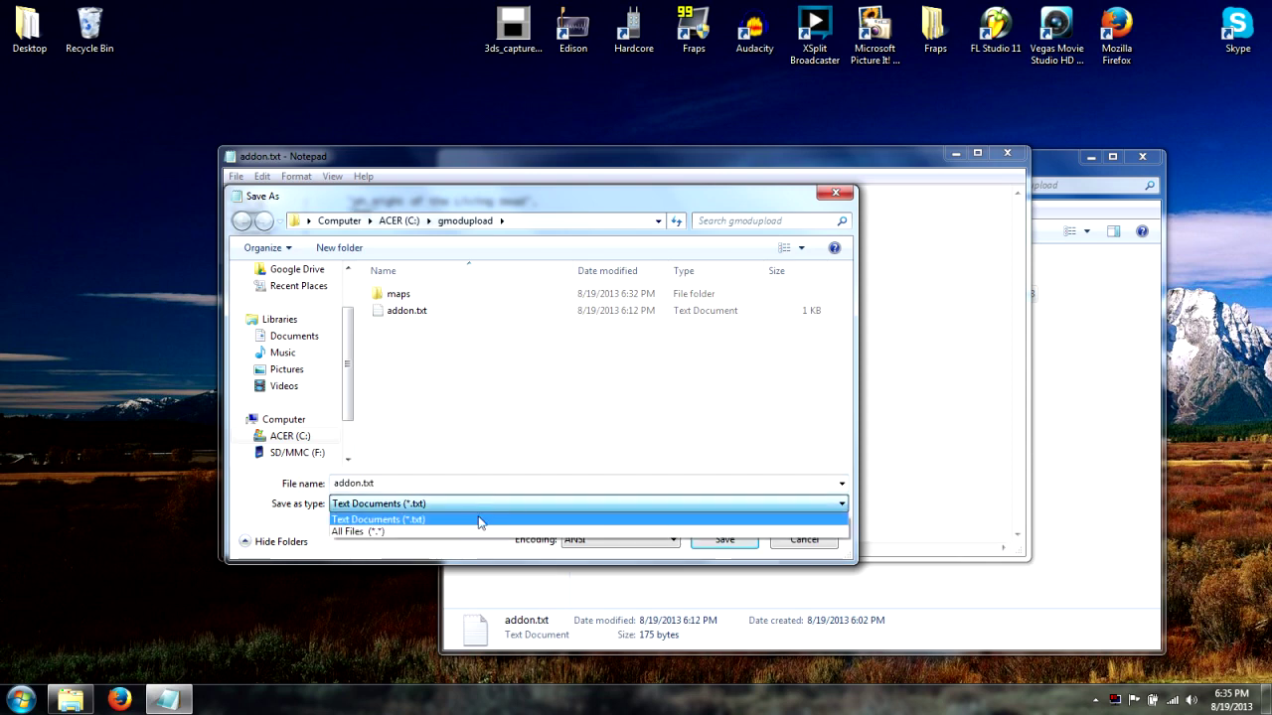
click(470, 533)
key(shift+Tab)
key(End)
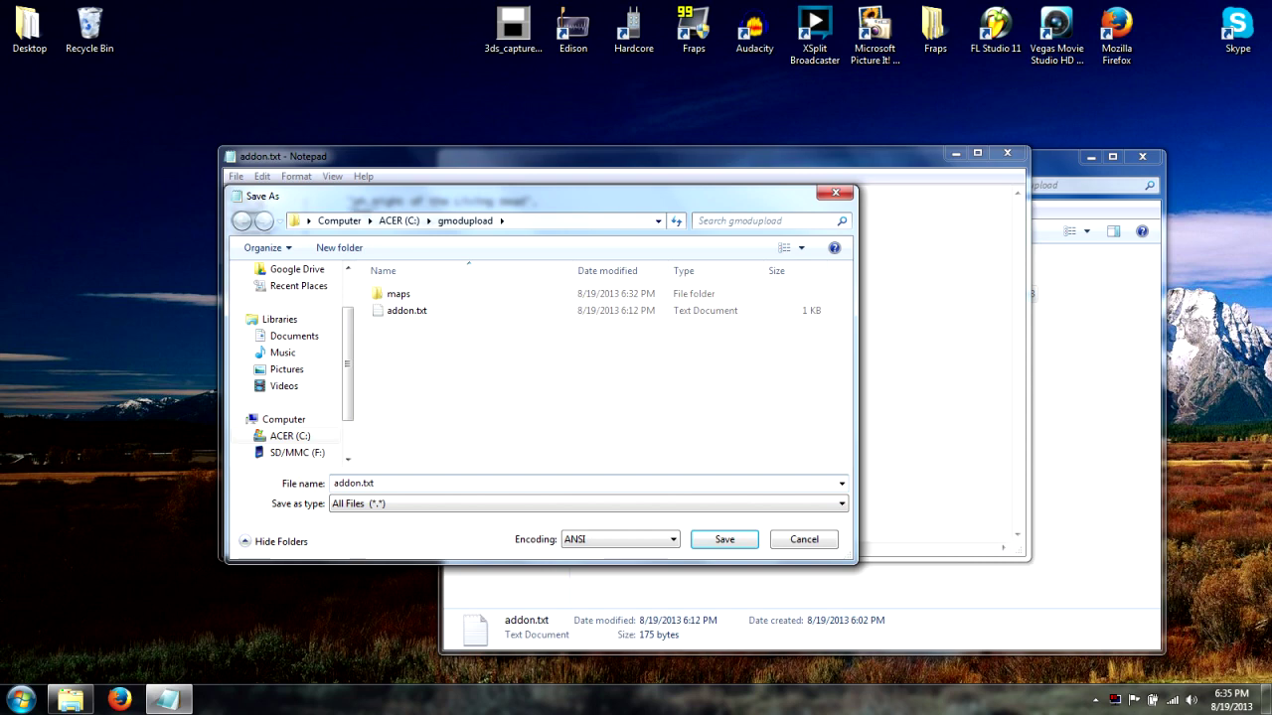
key(BackSpace)
key(BackSpace)
key(BackSpace)
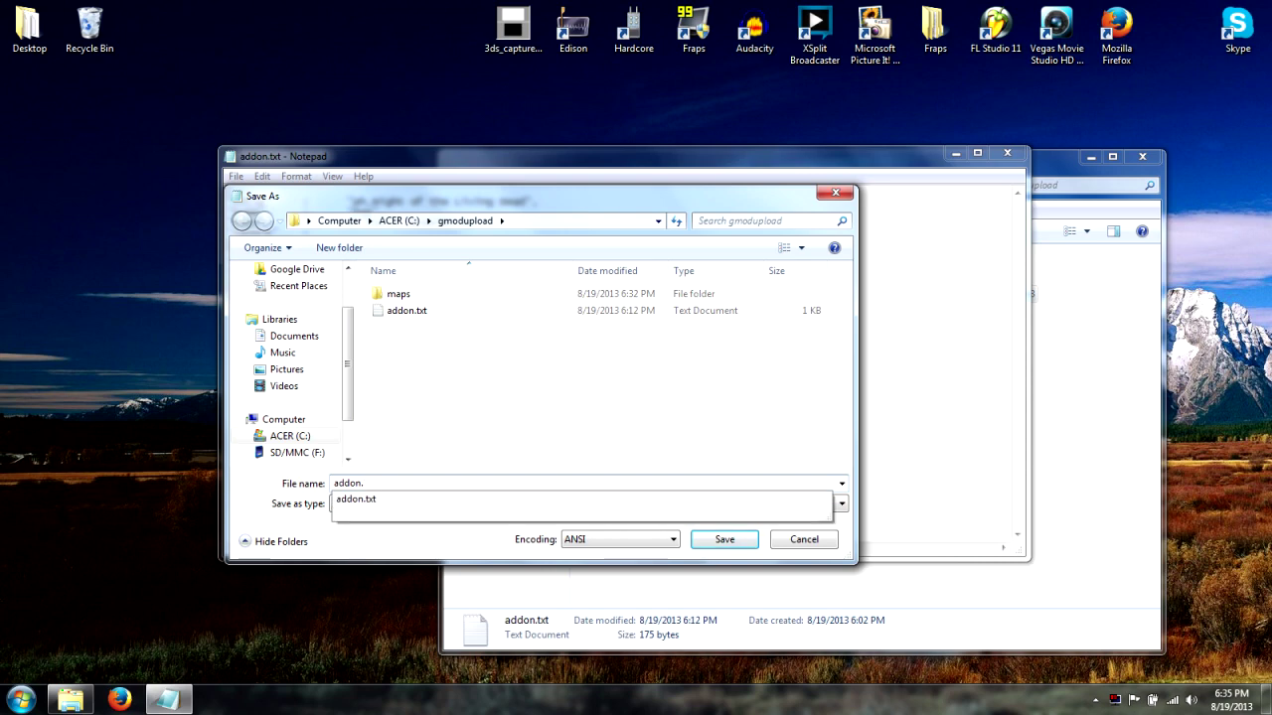
text(json)
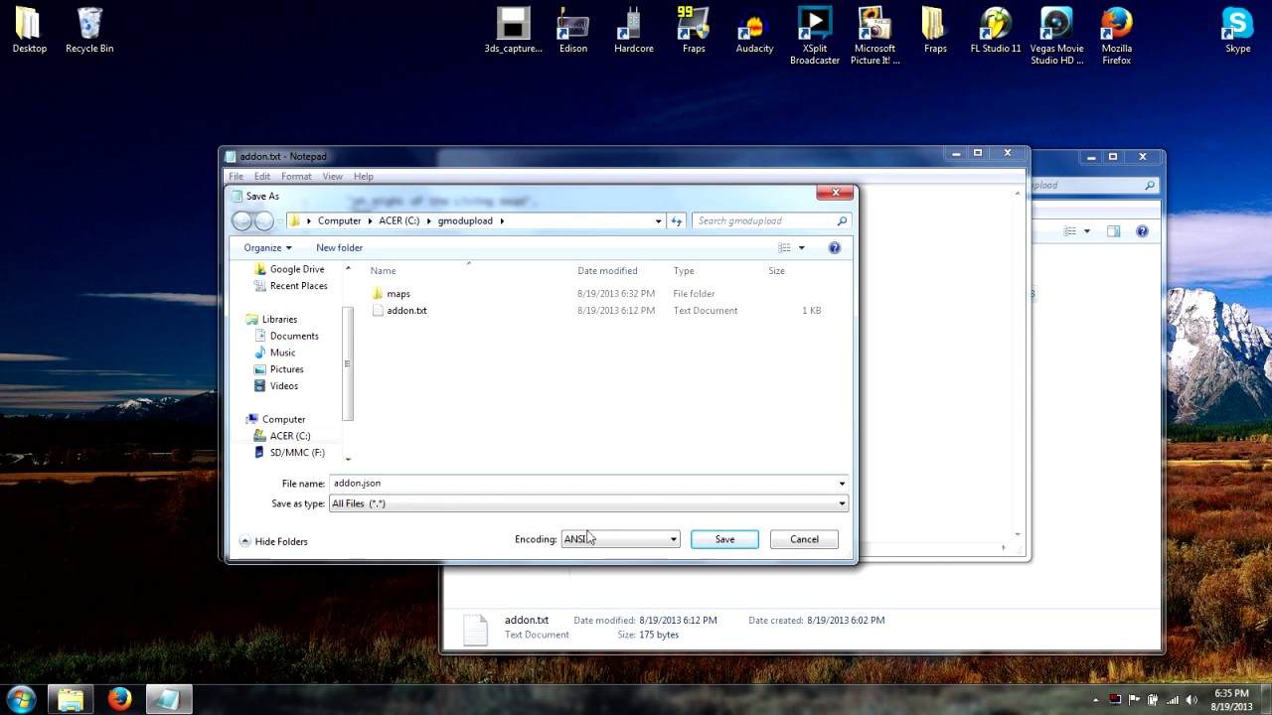
click(724, 539)
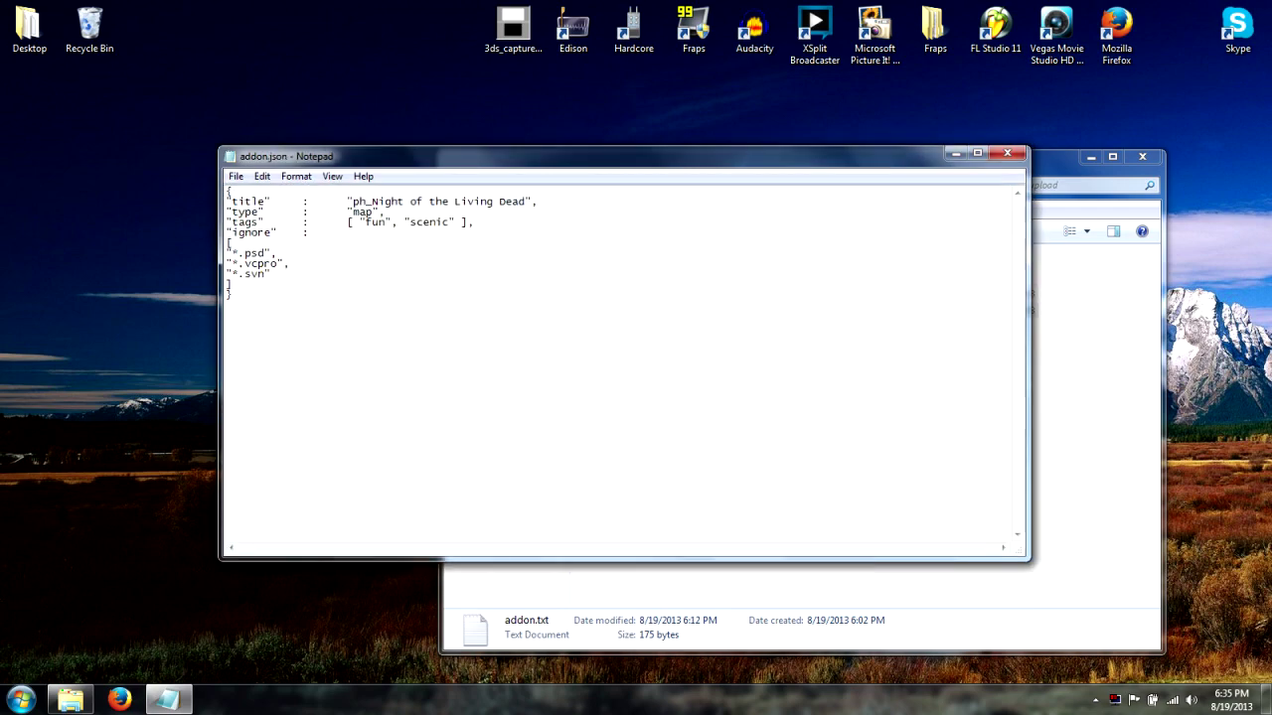
Step: Close Notepad and delete the leftover addon.txt from gmodupload
click(1007, 153)
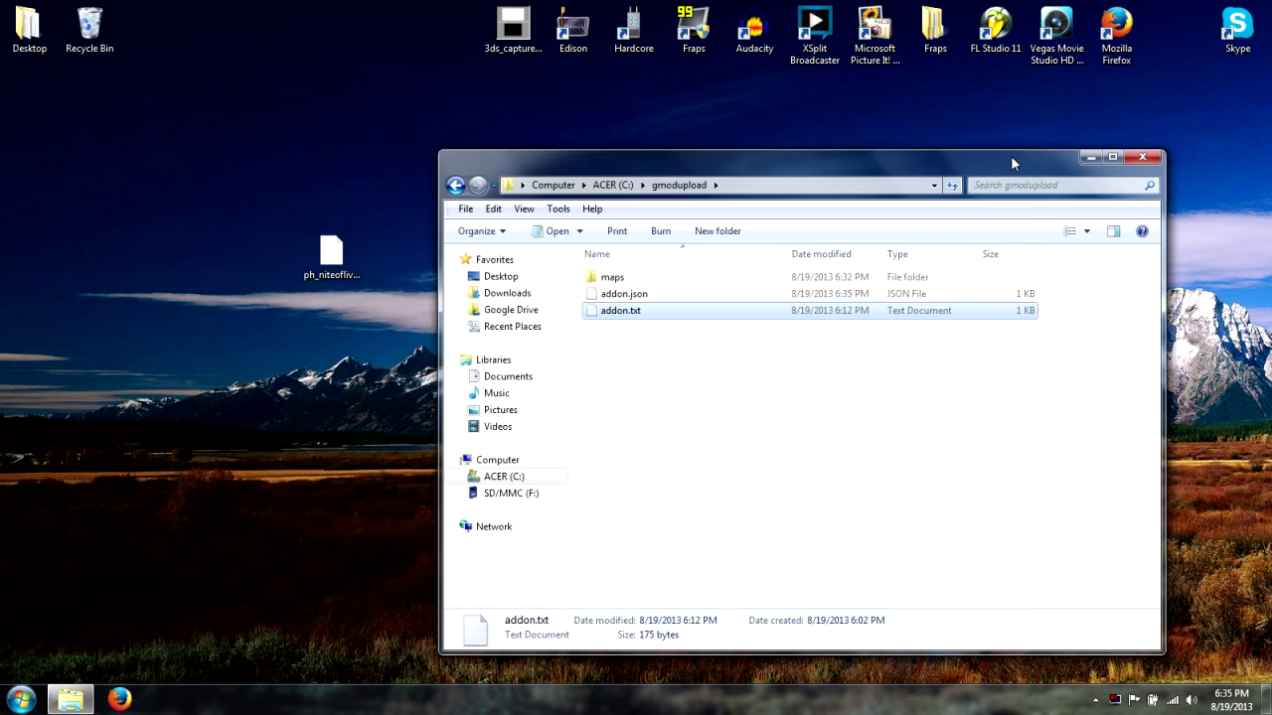
ctrl+click(627, 316)
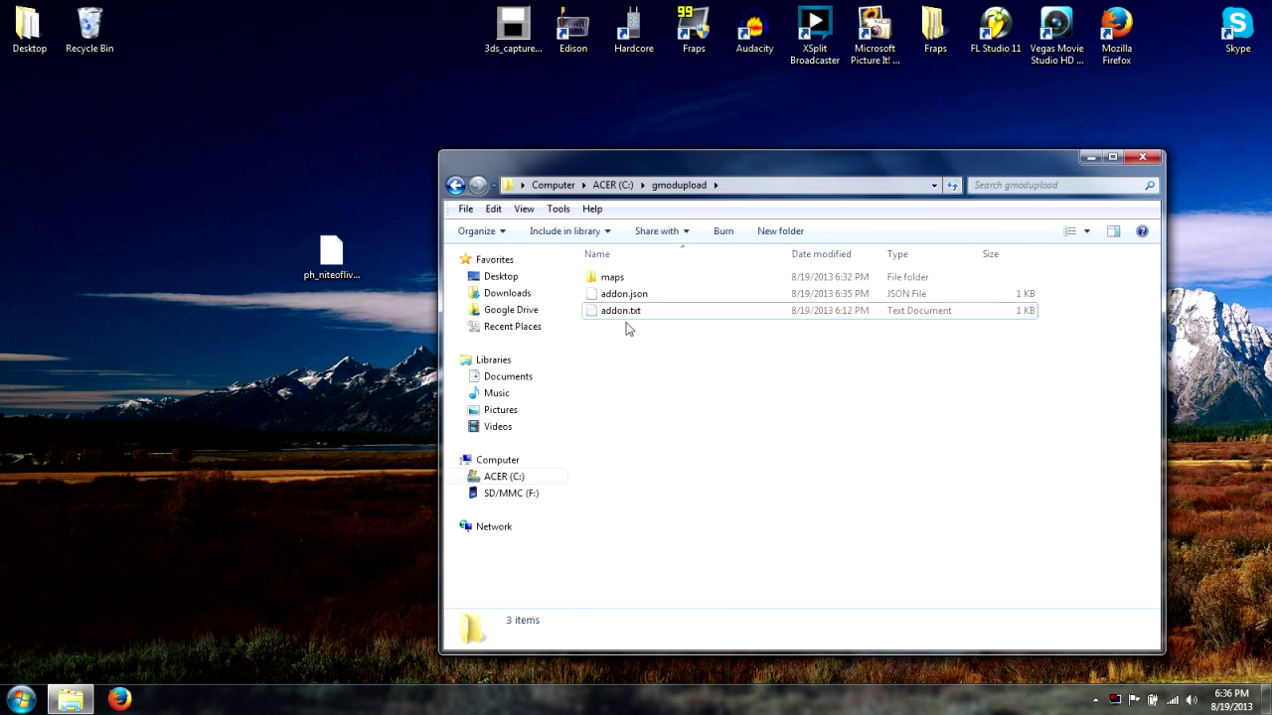
double_click(627, 312)
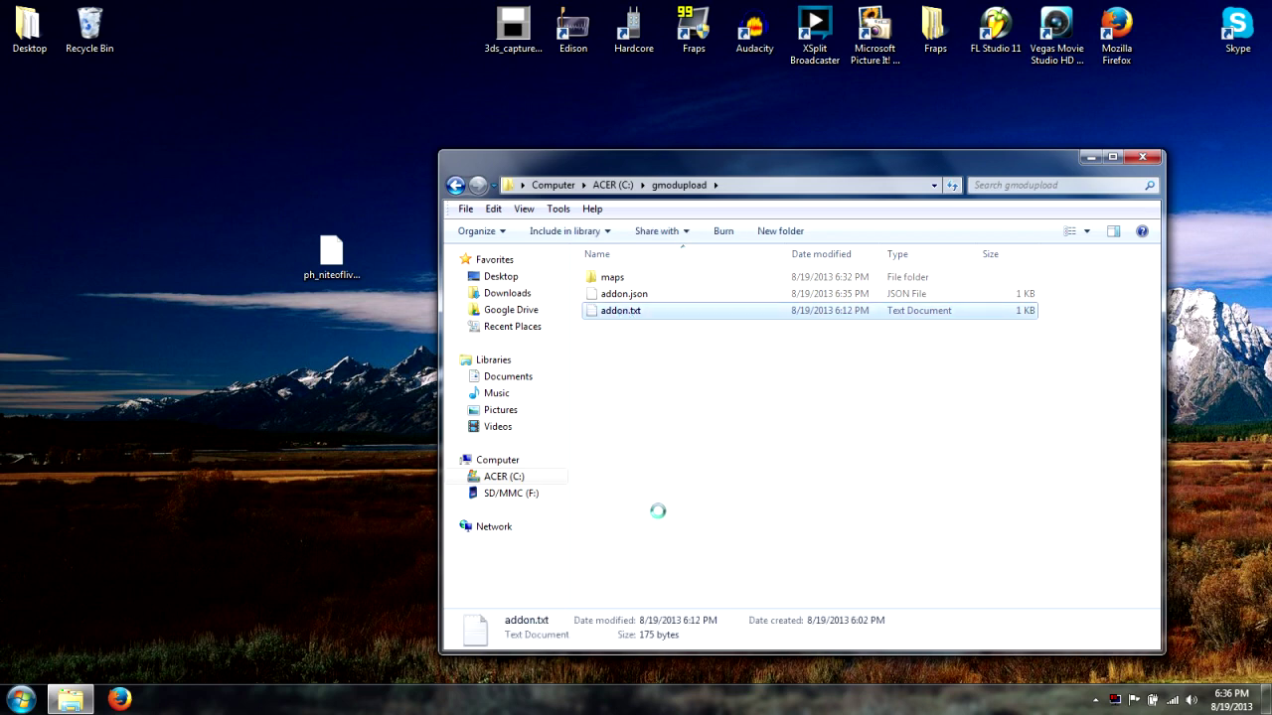
right_click(627, 309)
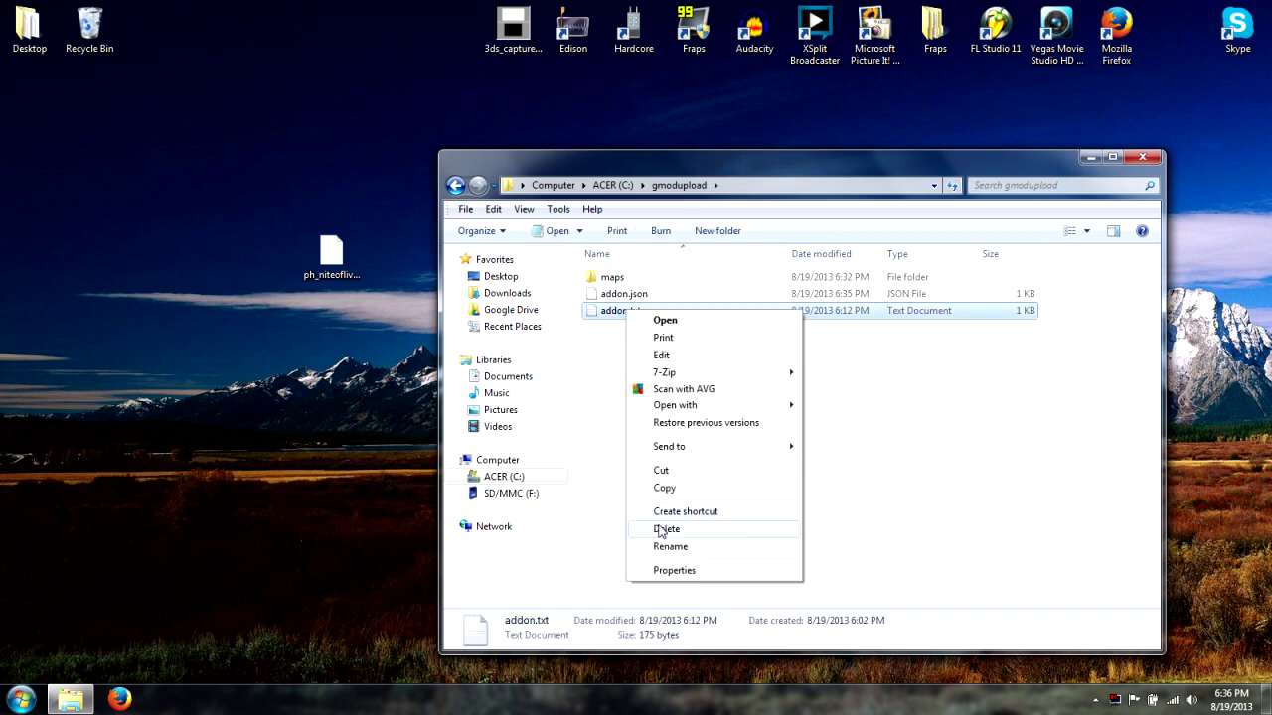
click(662, 527)
click(699, 413)
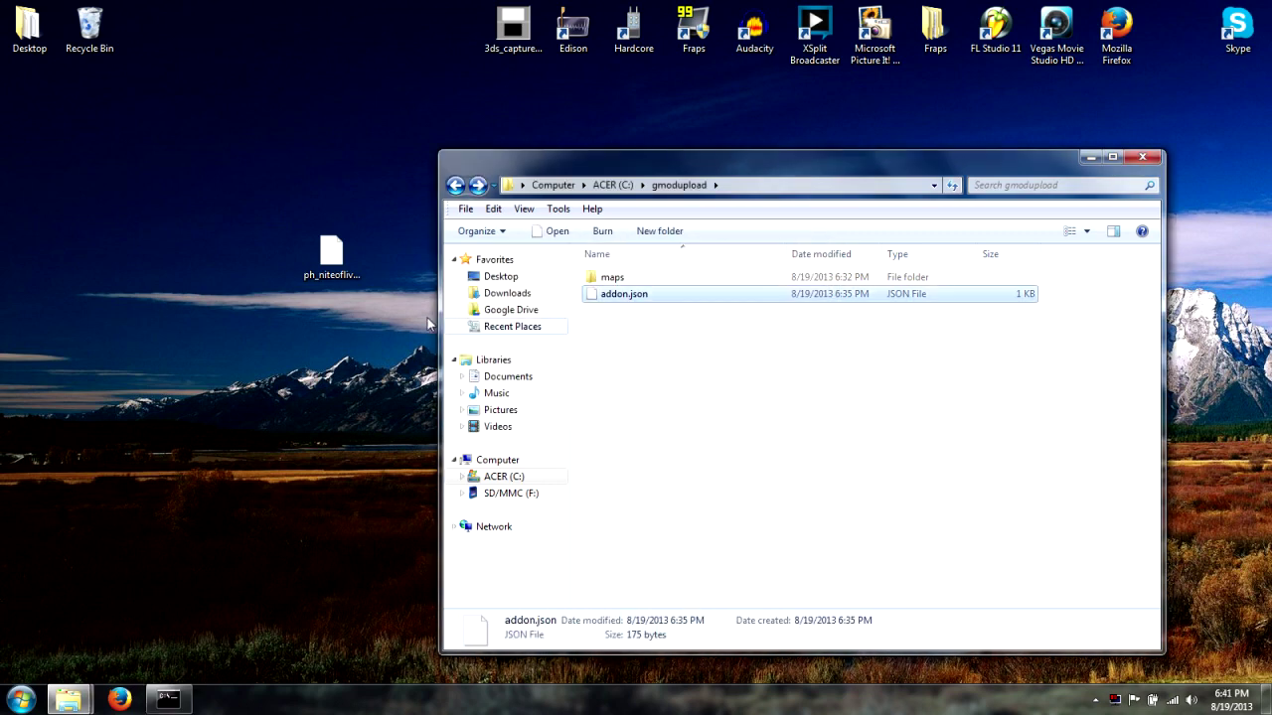
Step: Move ph_niteoflivingdead.bsp from the desktop into the maps folder, then open the Start menu
click(343, 266)
drag(343, 266, 606, 284)
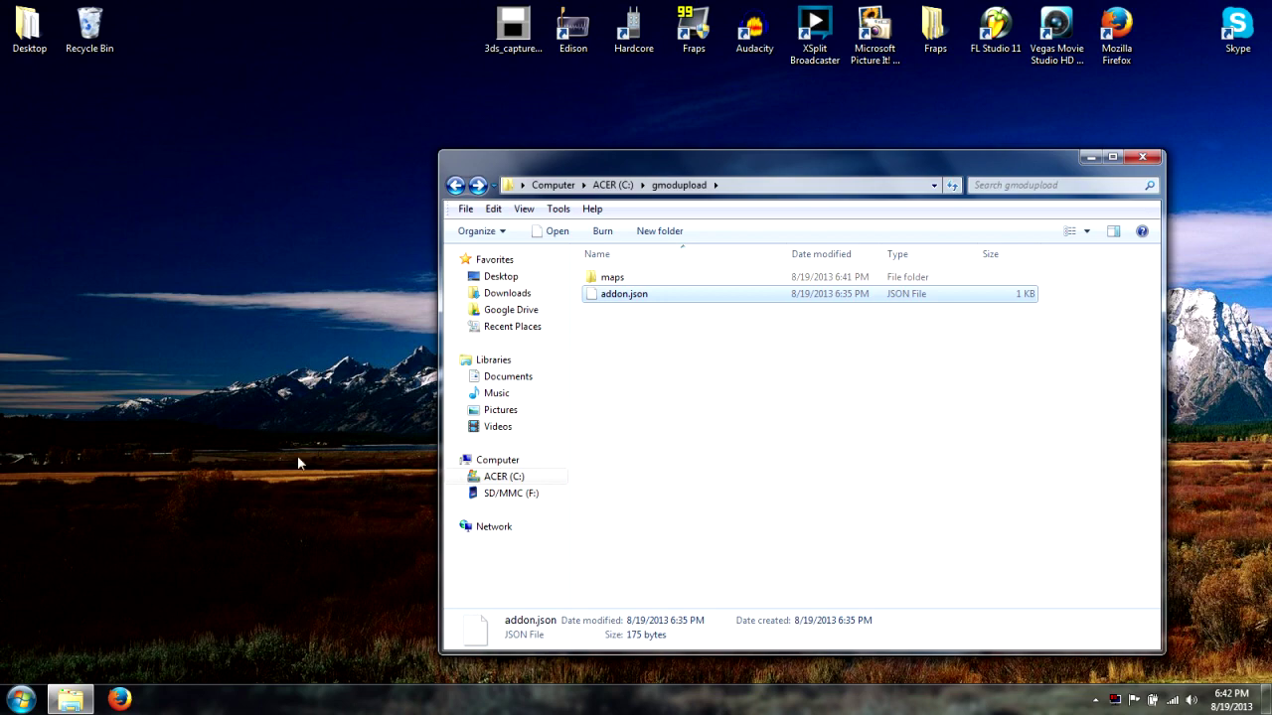
click(22, 699)
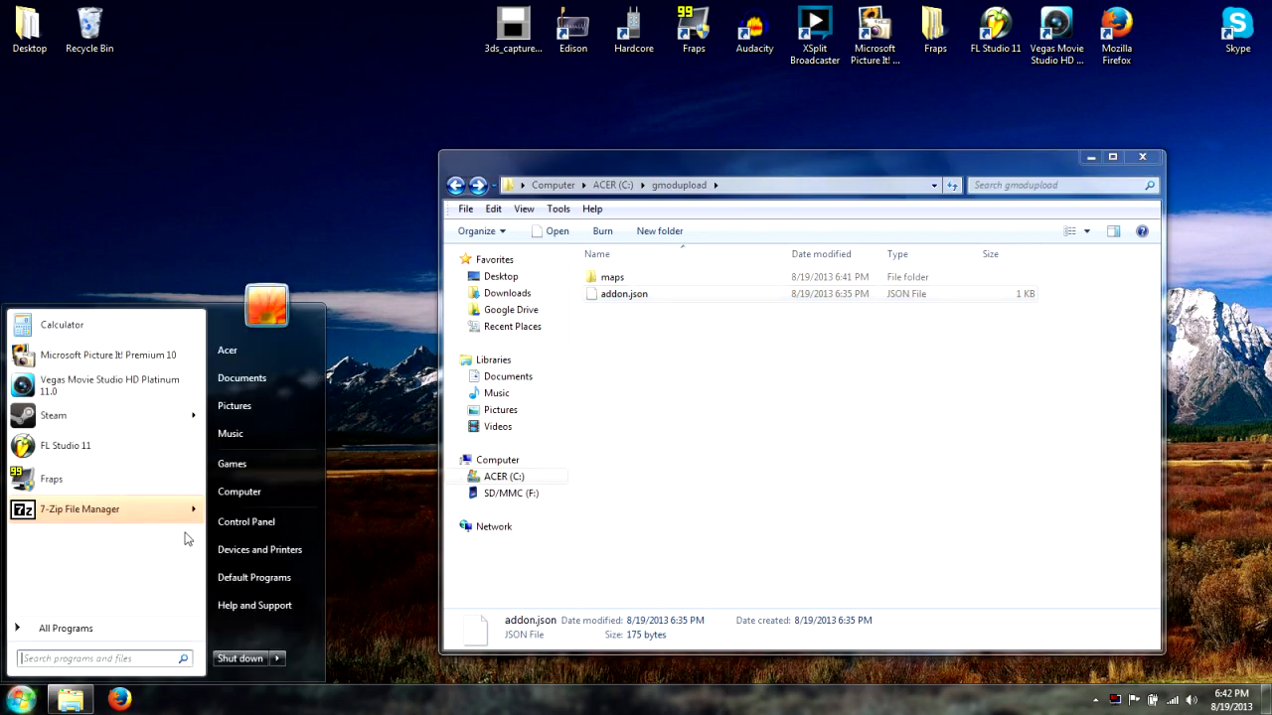
Step: Open Program Files (x86) on ACER (C:) in a new Computer window
click(253, 487)
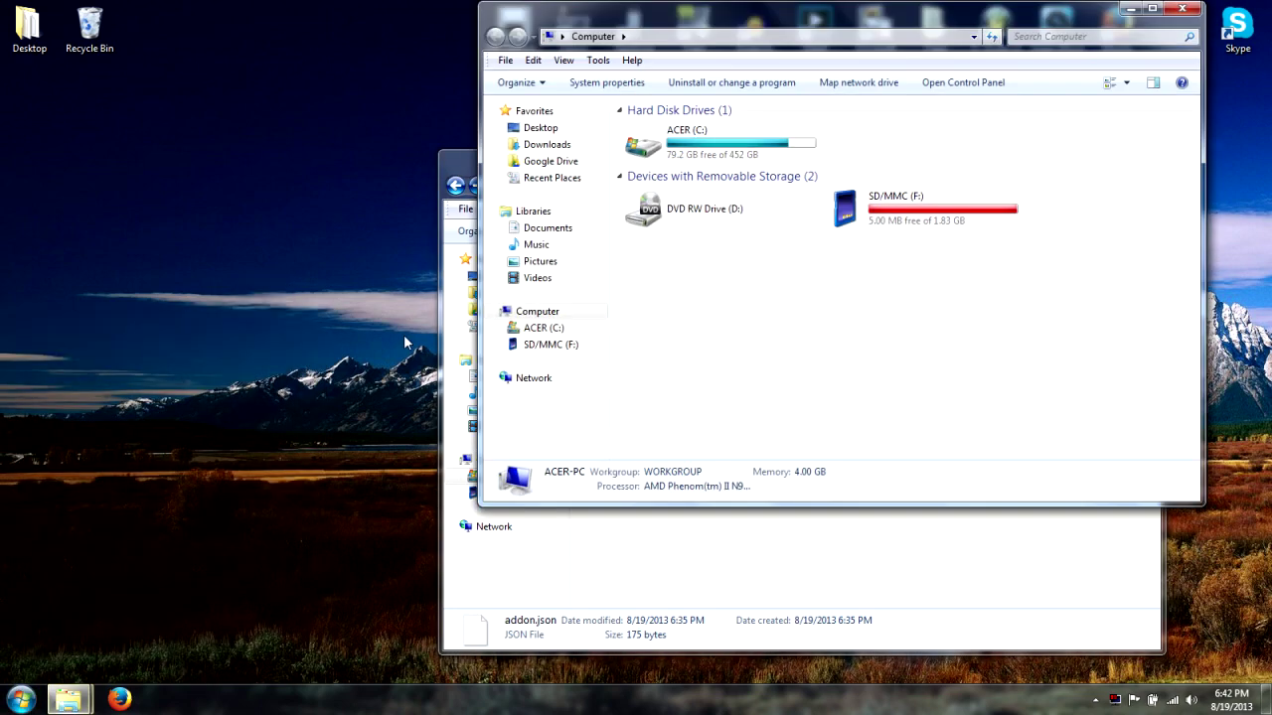
double_click(677, 144)
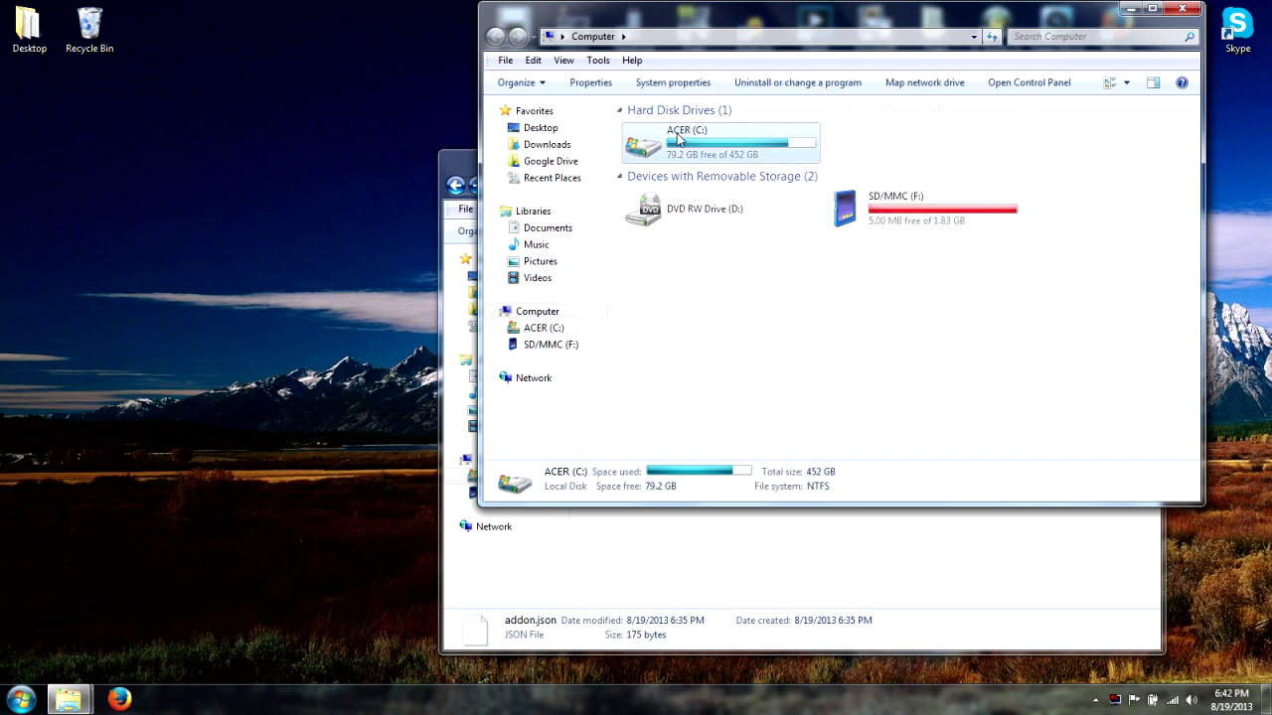
double_click(681, 296)
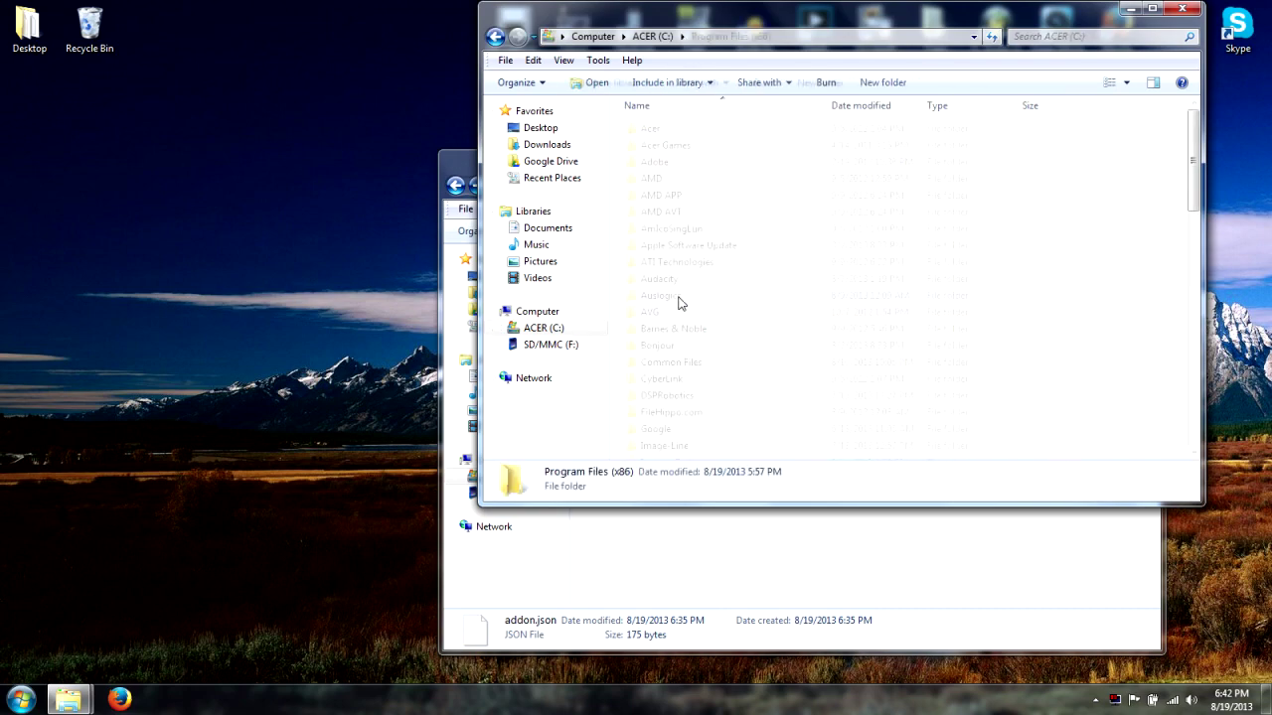
scroll(681, 301, down, 7)
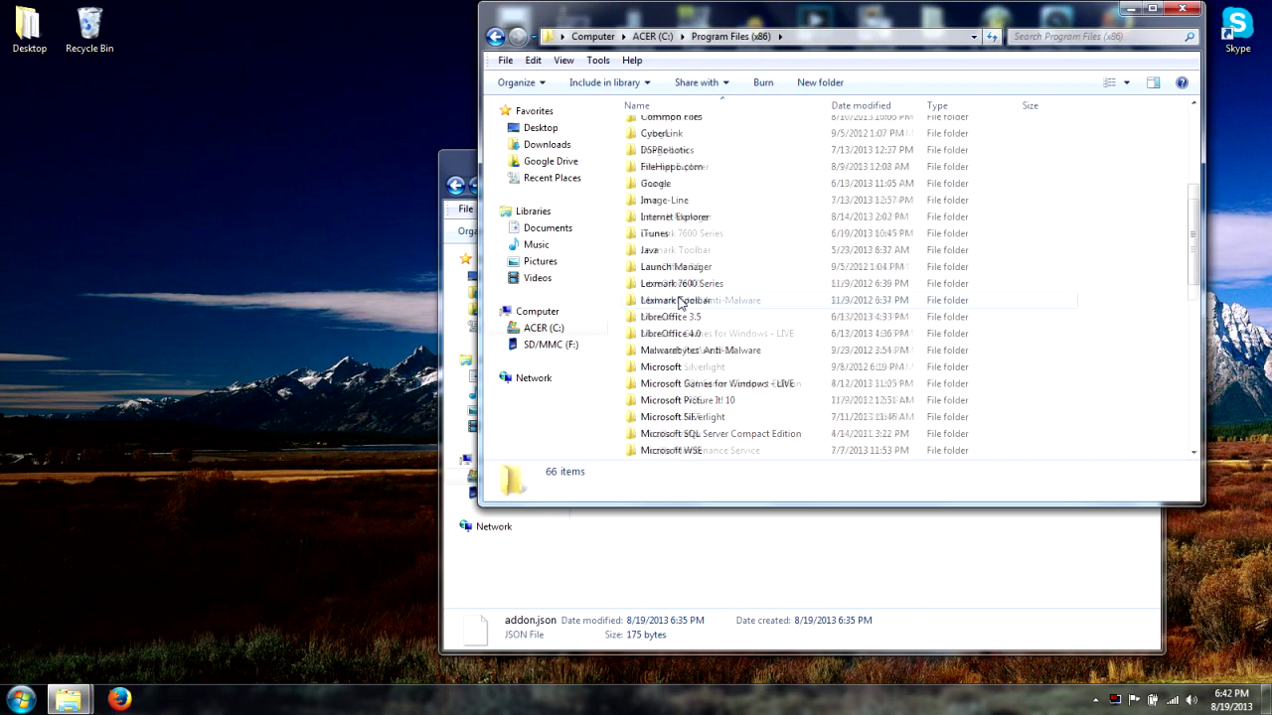
scroll(681, 301, down, 3)
scroll(677, 328, down, 4)
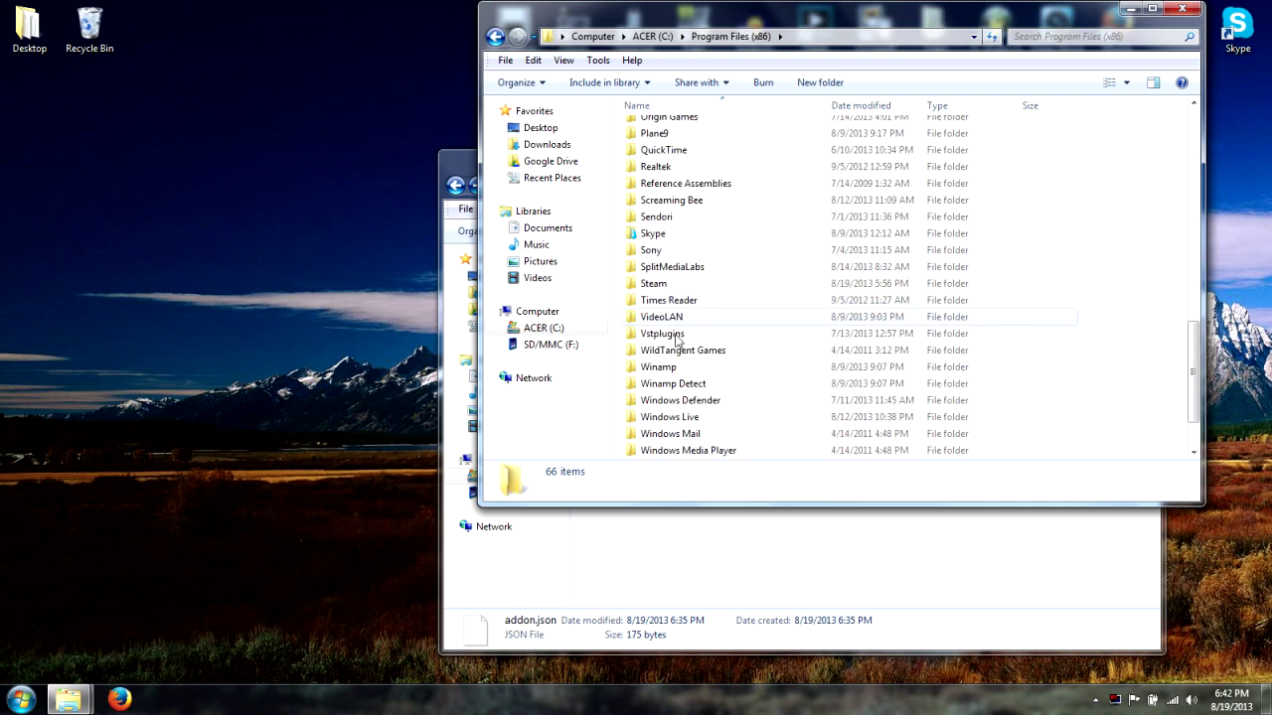
Step: Navigate through Steam, SteamApps, common and GarrysMod into the bin folder
double_click(673, 286)
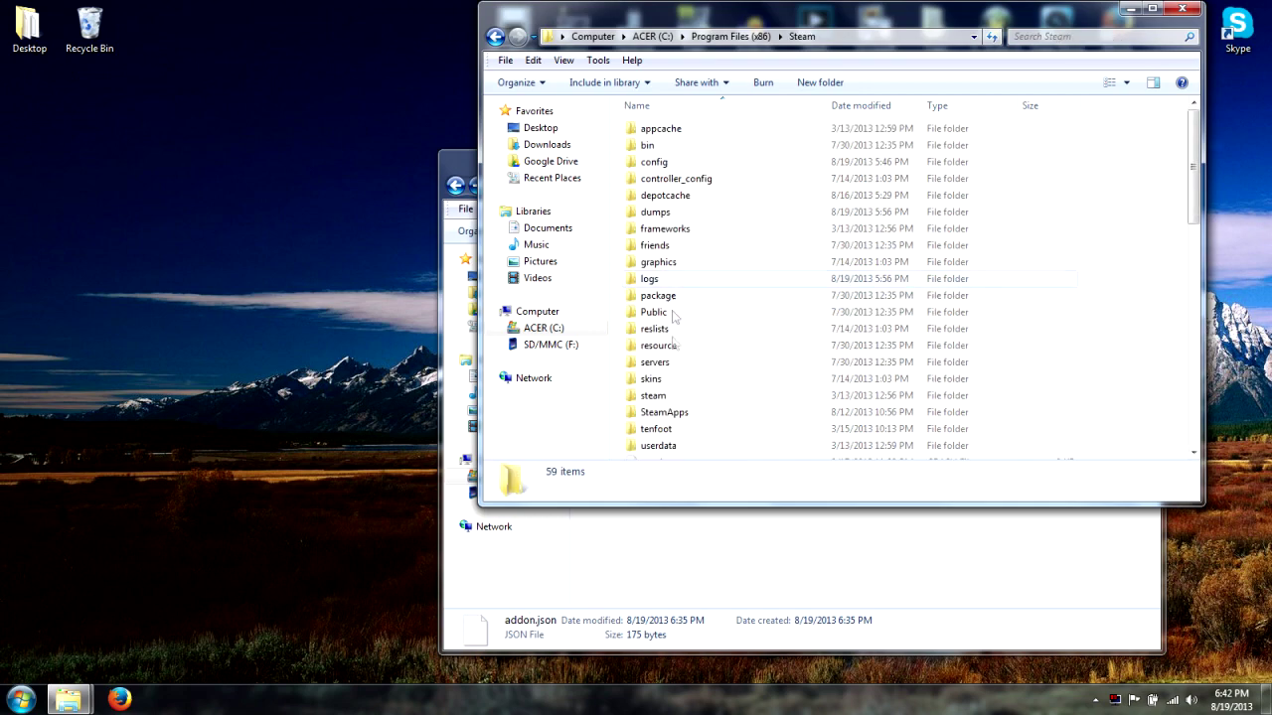
double_click(670, 414)
click(677, 135)
double_click(678, 132)
double_click(674, 179)
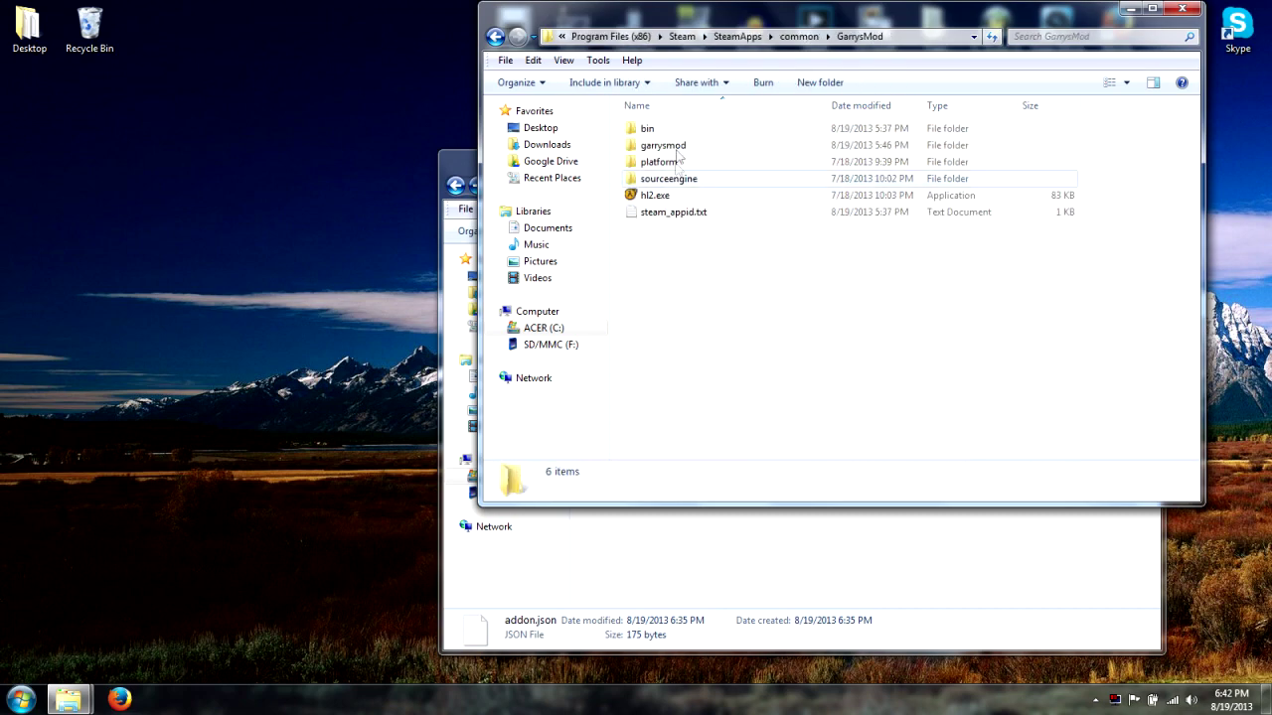
double_click(668, 132)
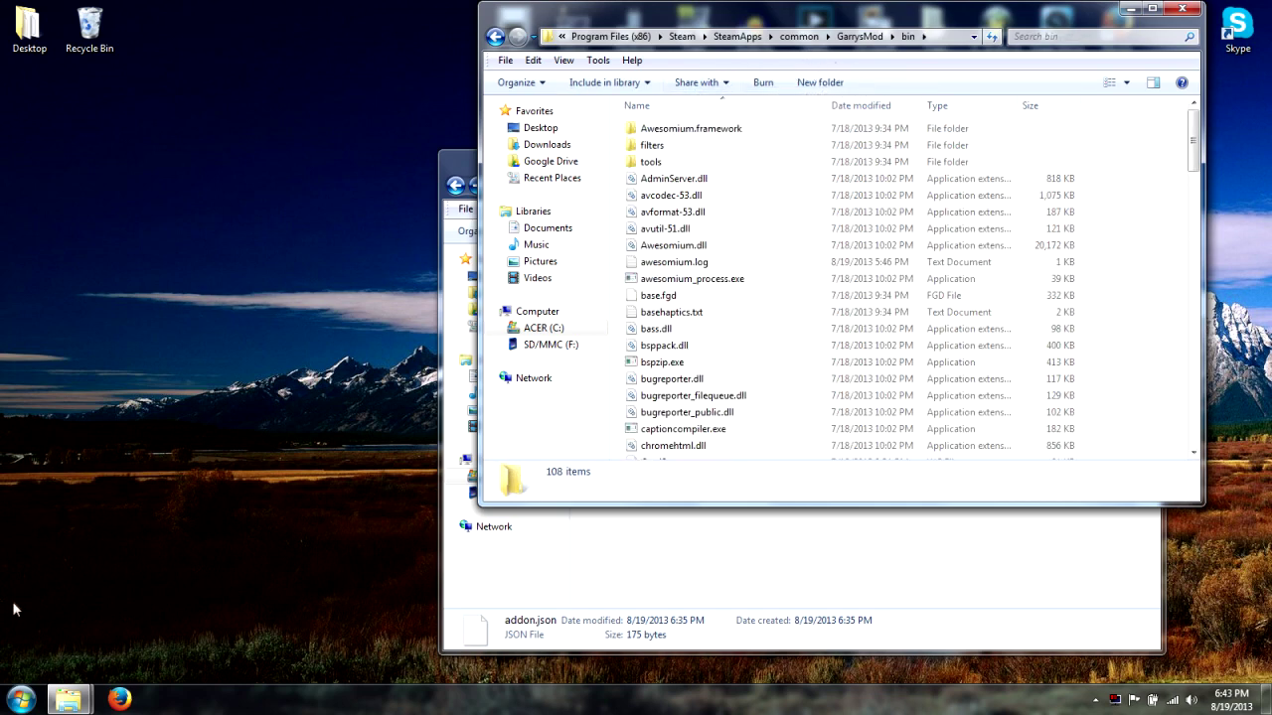
Step: Search the Start menu for cmd and bring up its Run as administrator option
click(16, 708)
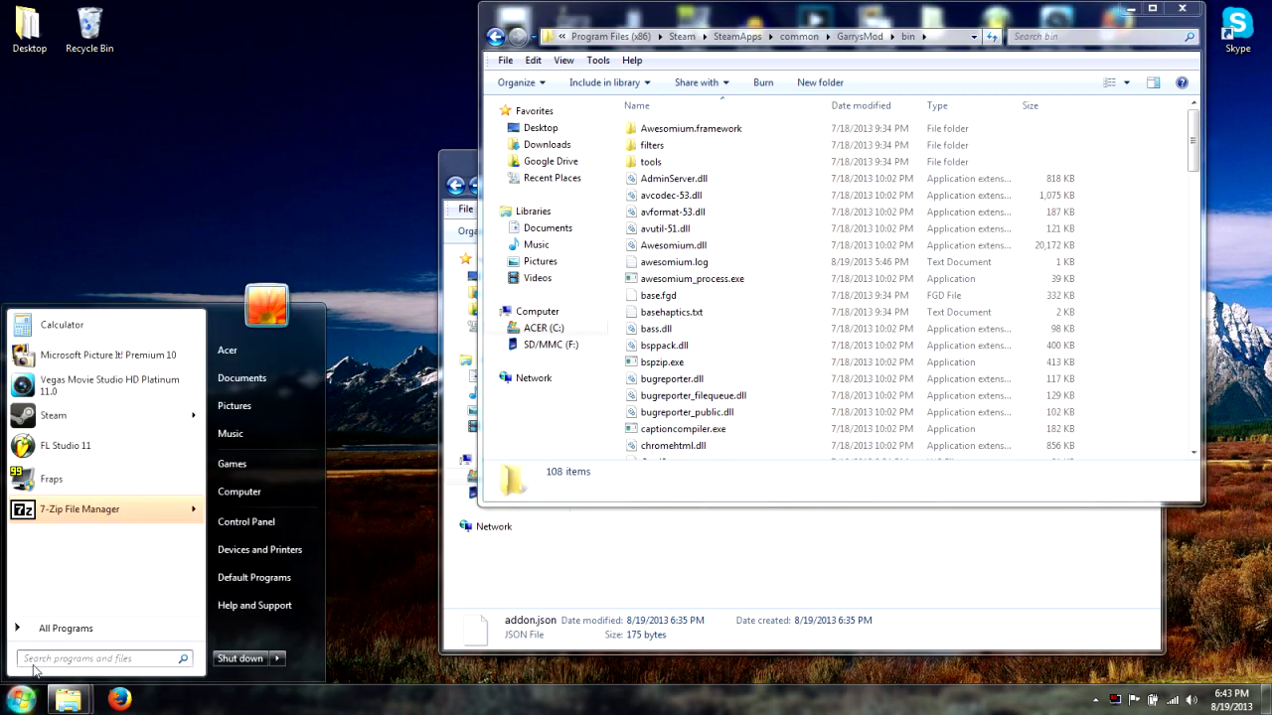
text(cmd)
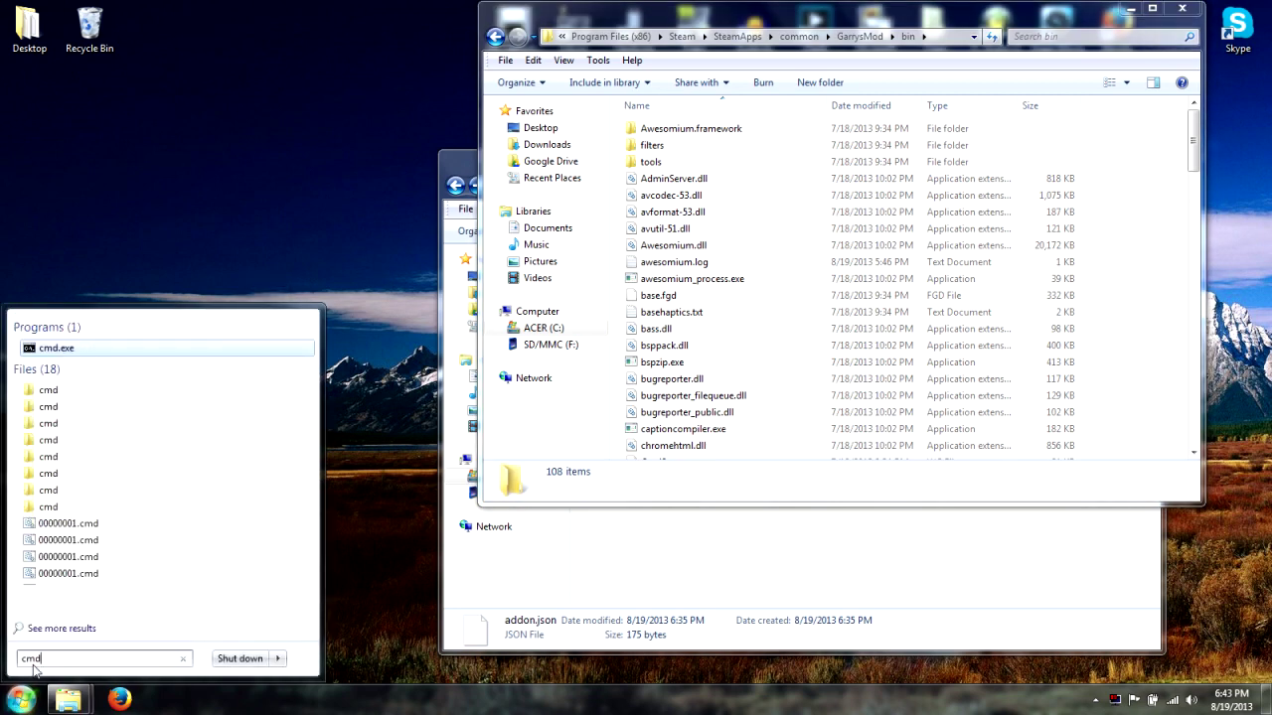
right_click(58, 353)
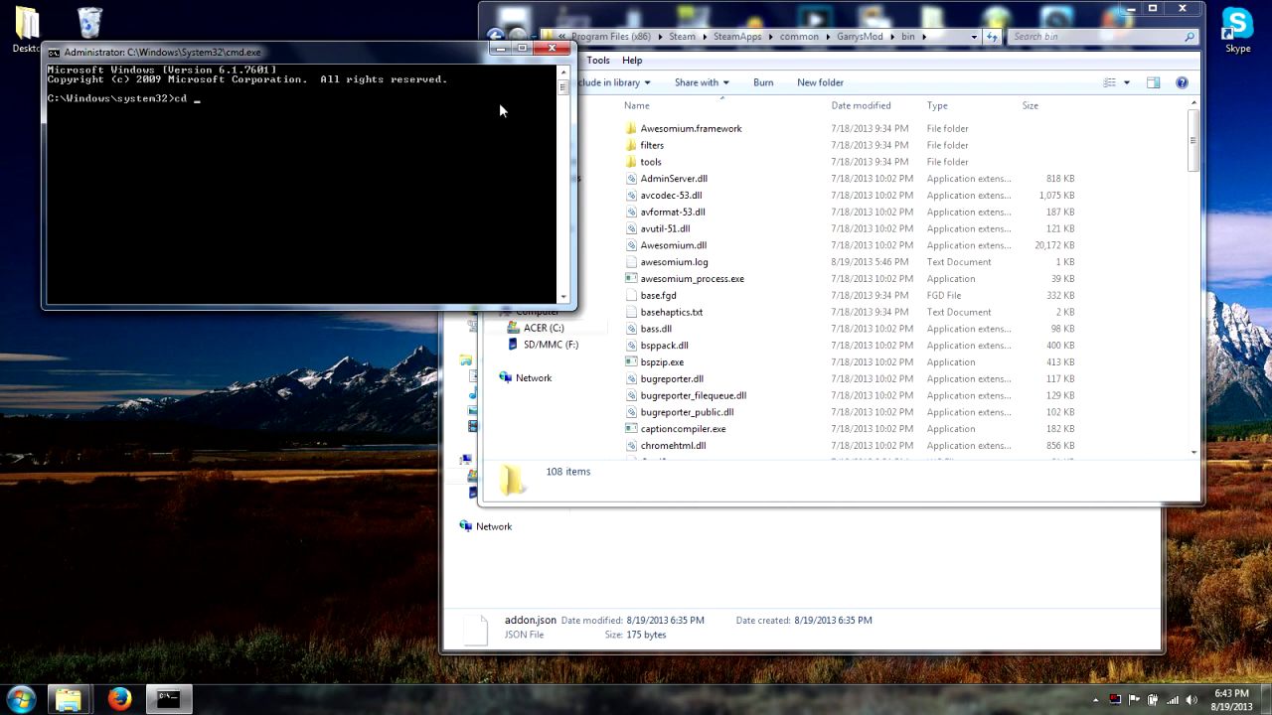
Step: Copy the GarrysMod bin folder path from the Explorer address bar
click(931, 44)
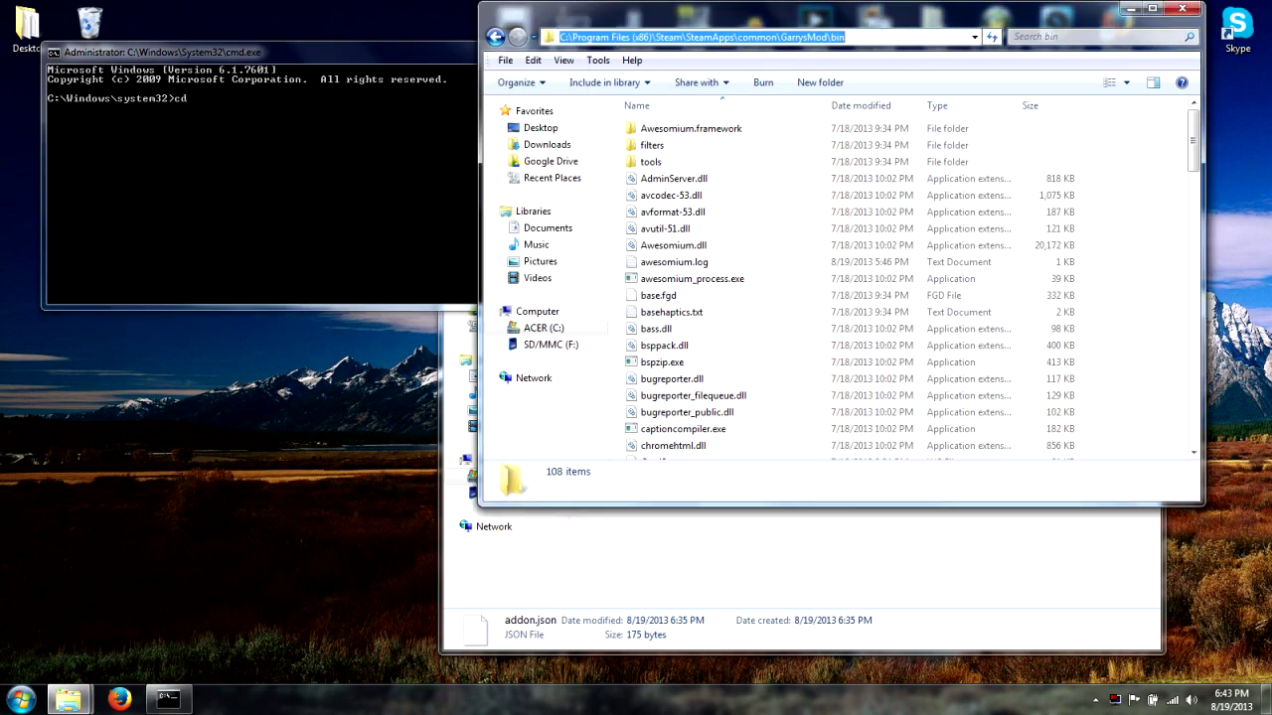
right_click(795, 37)
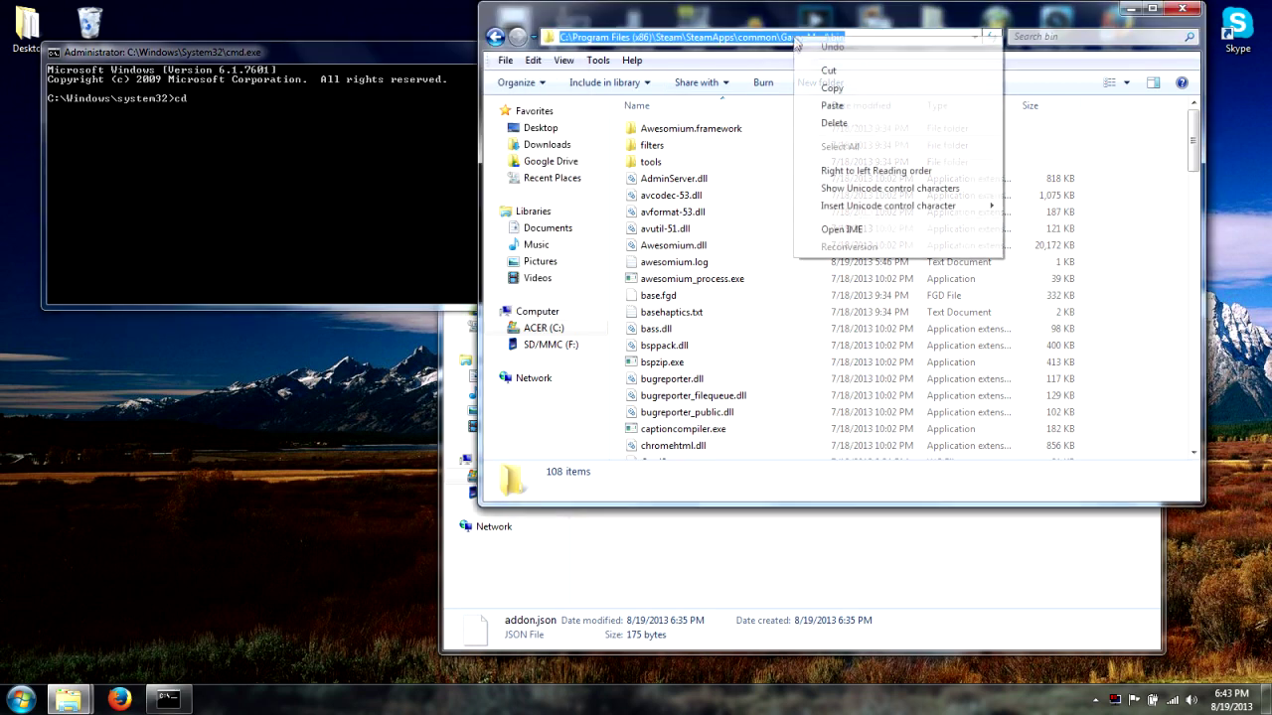
click(828, 90)
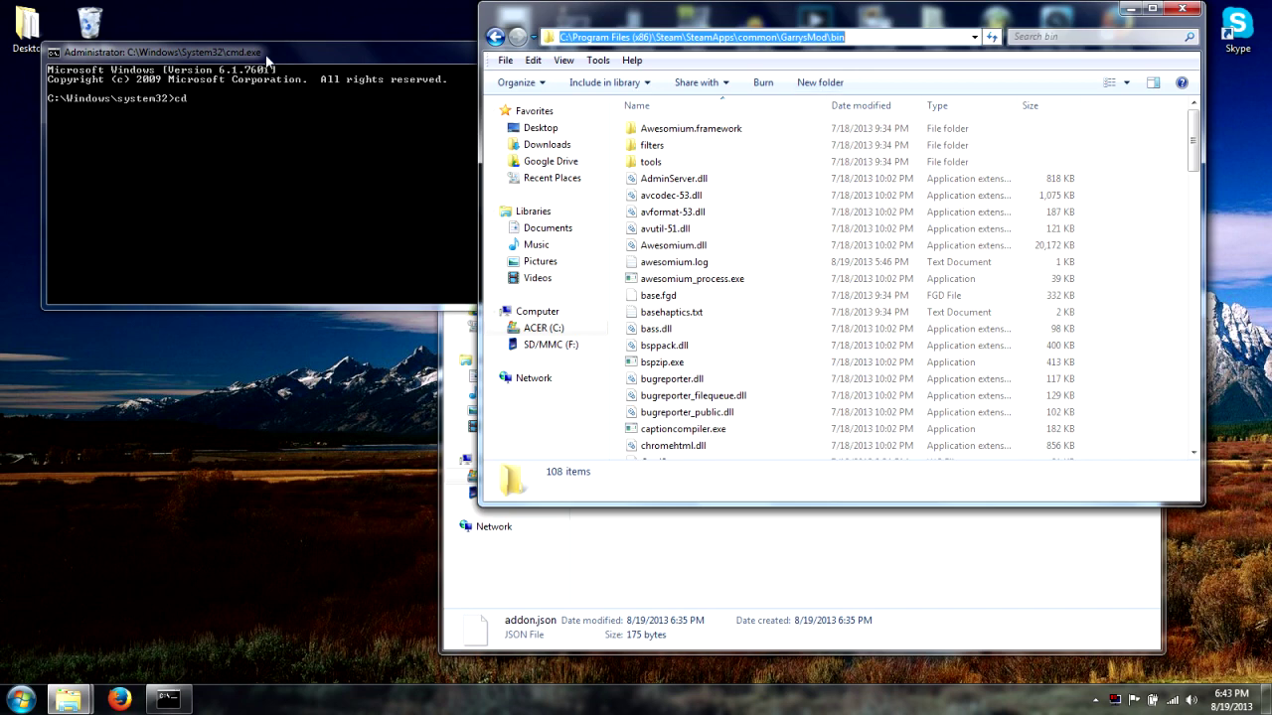
Step: Paste the bin path after cd in Command Prompt, run it, and rearrange the windows
click(53, 53)
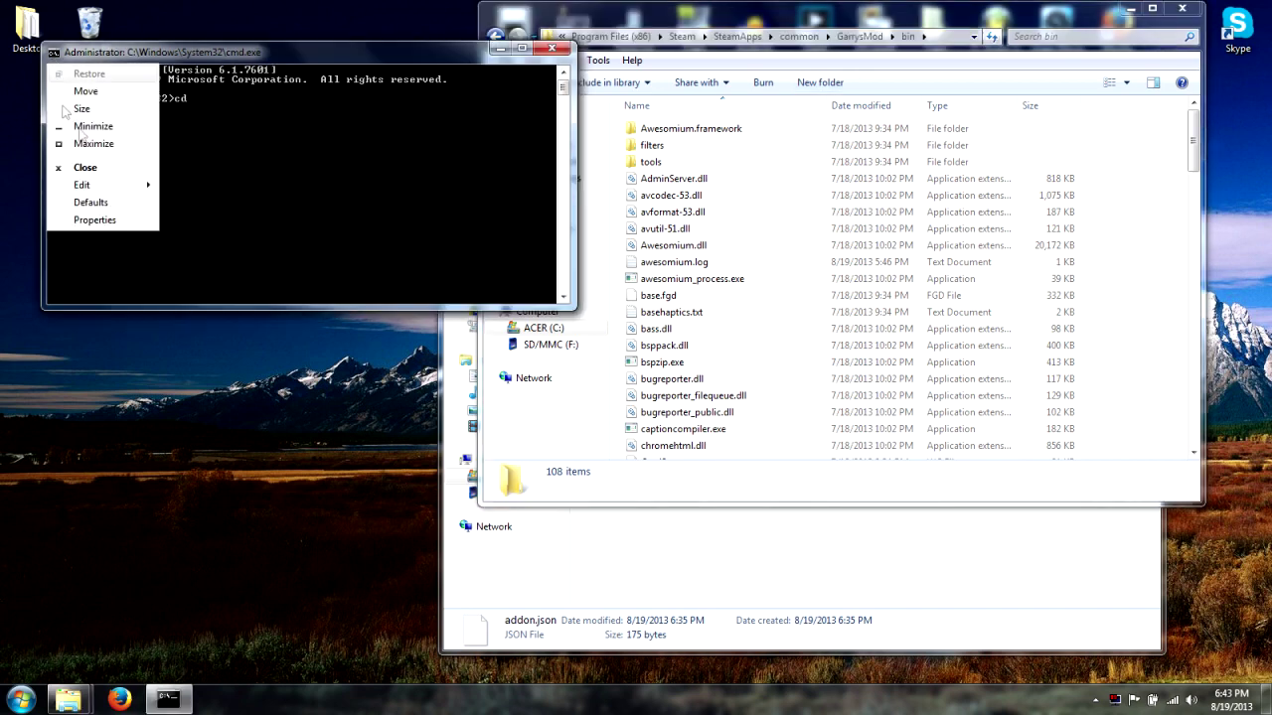
mouse_move(127, 185)
click(191, 219)
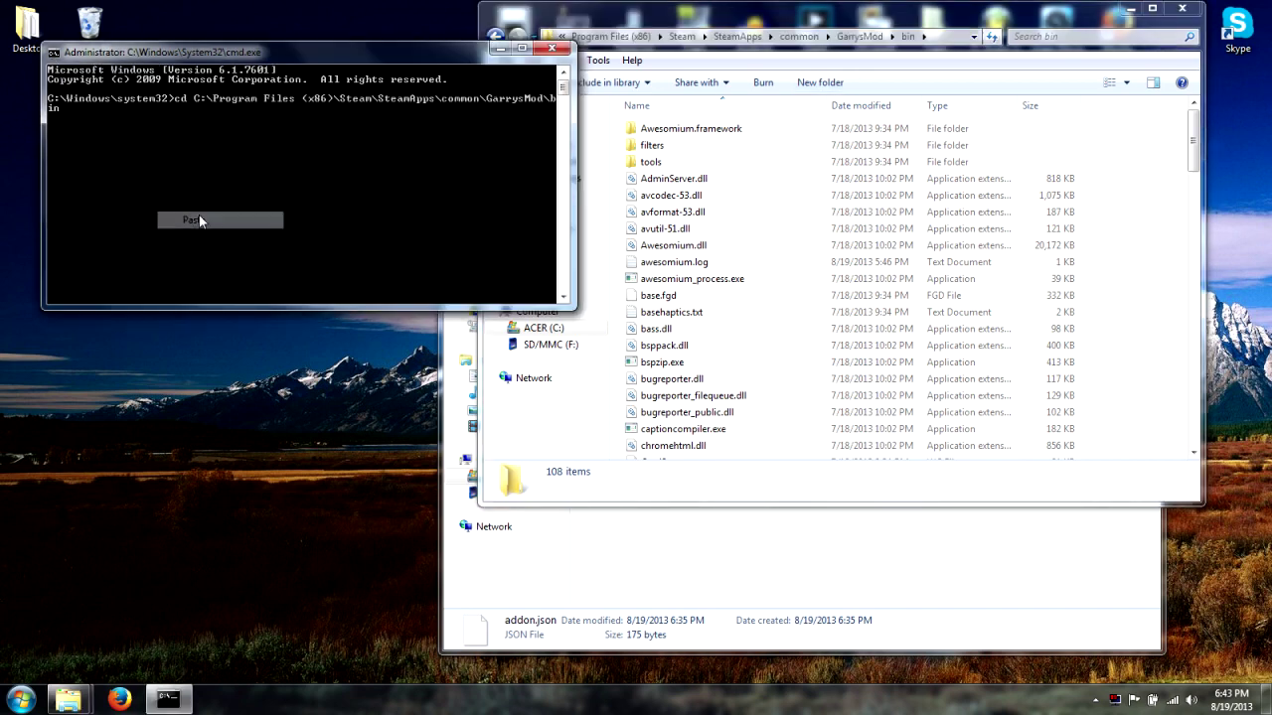
key(Return)
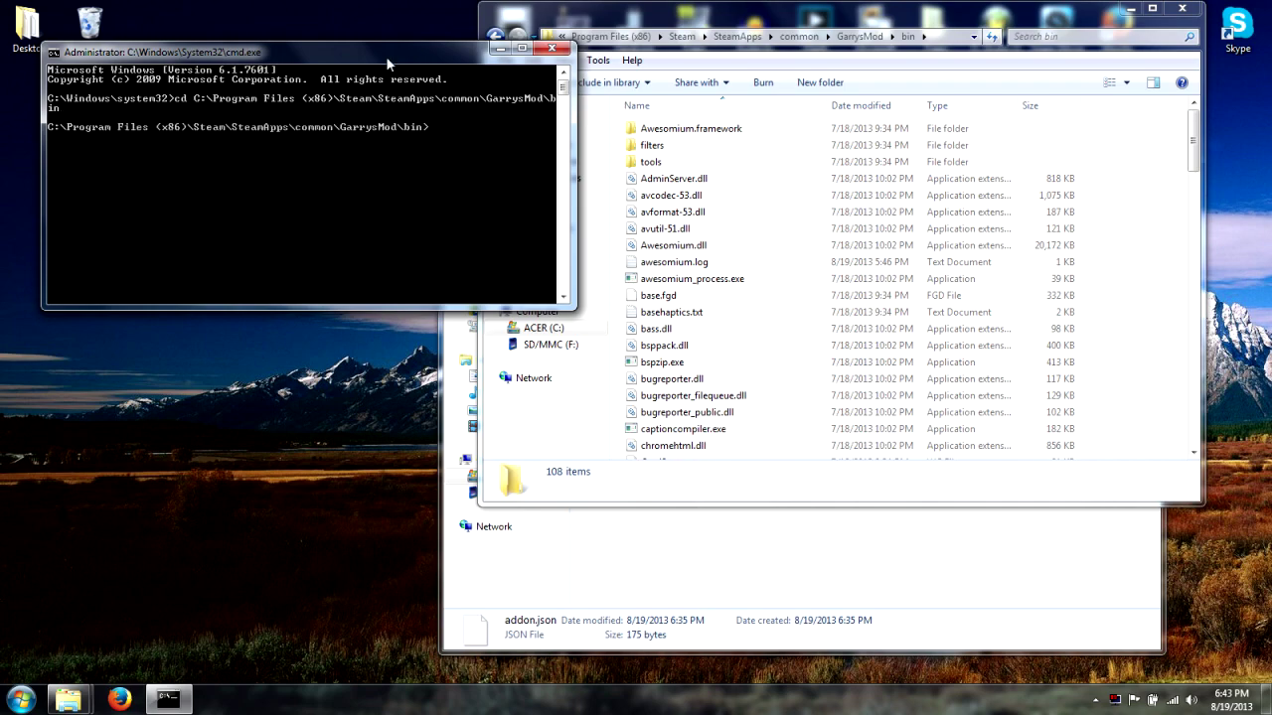
drag(386, 55, 415, 249)
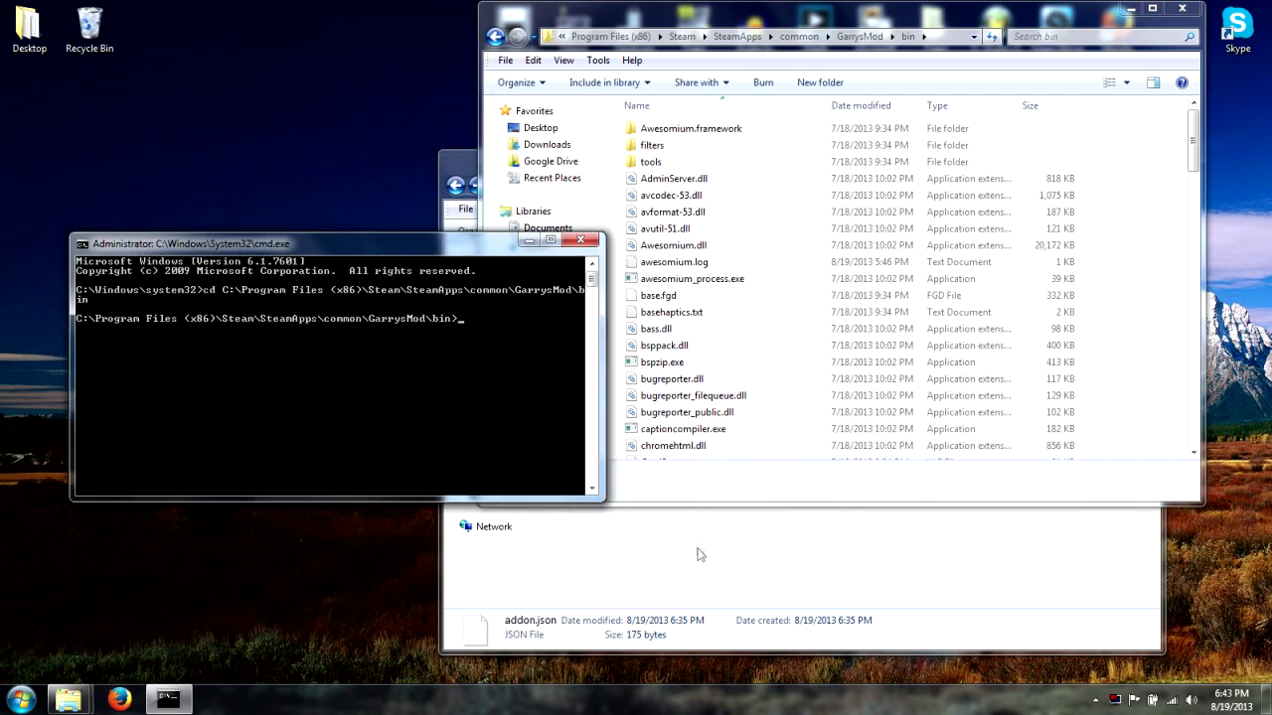
click(730, 569)
Step: Run gmad.exe create -folder "C:\gmodupload" -out "C:\gmodupload\mymap" and check the resulting mymap.gma
click(359, 244)
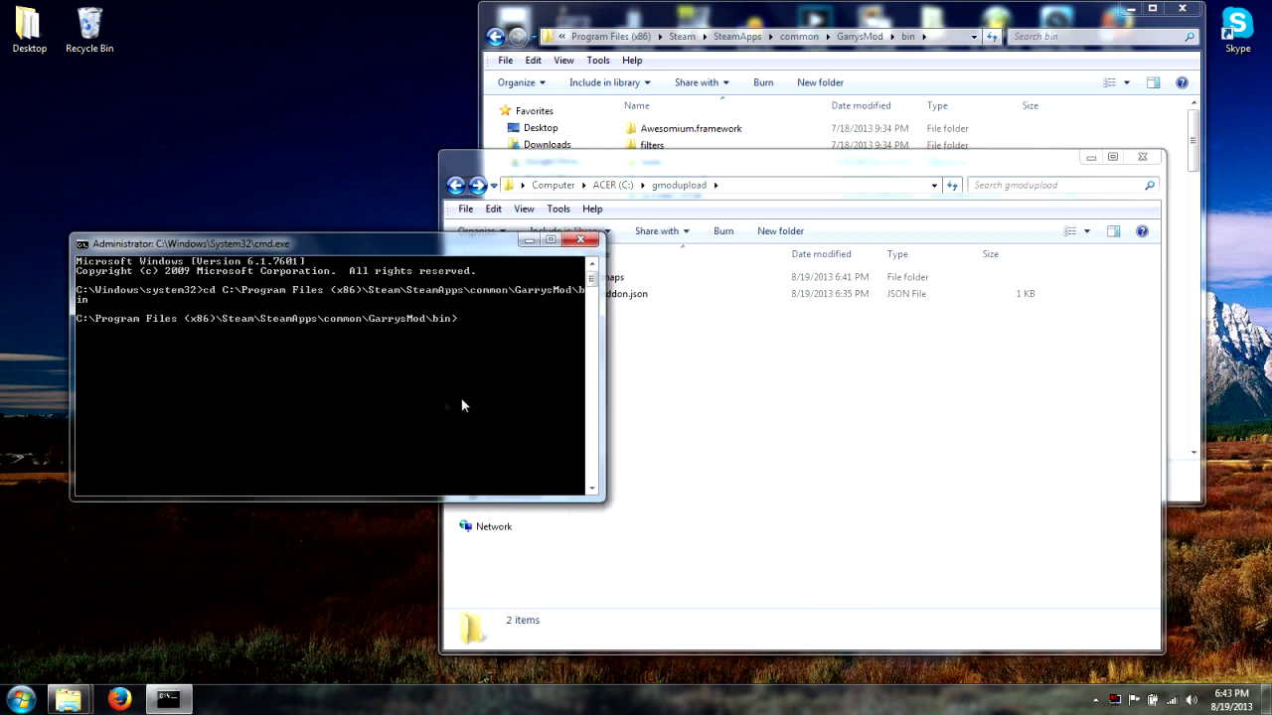
text(gmad.execre)
key(BackSpace)
key(BackSpace)
key(BackSpace)
text(create -folder "C:\gm)
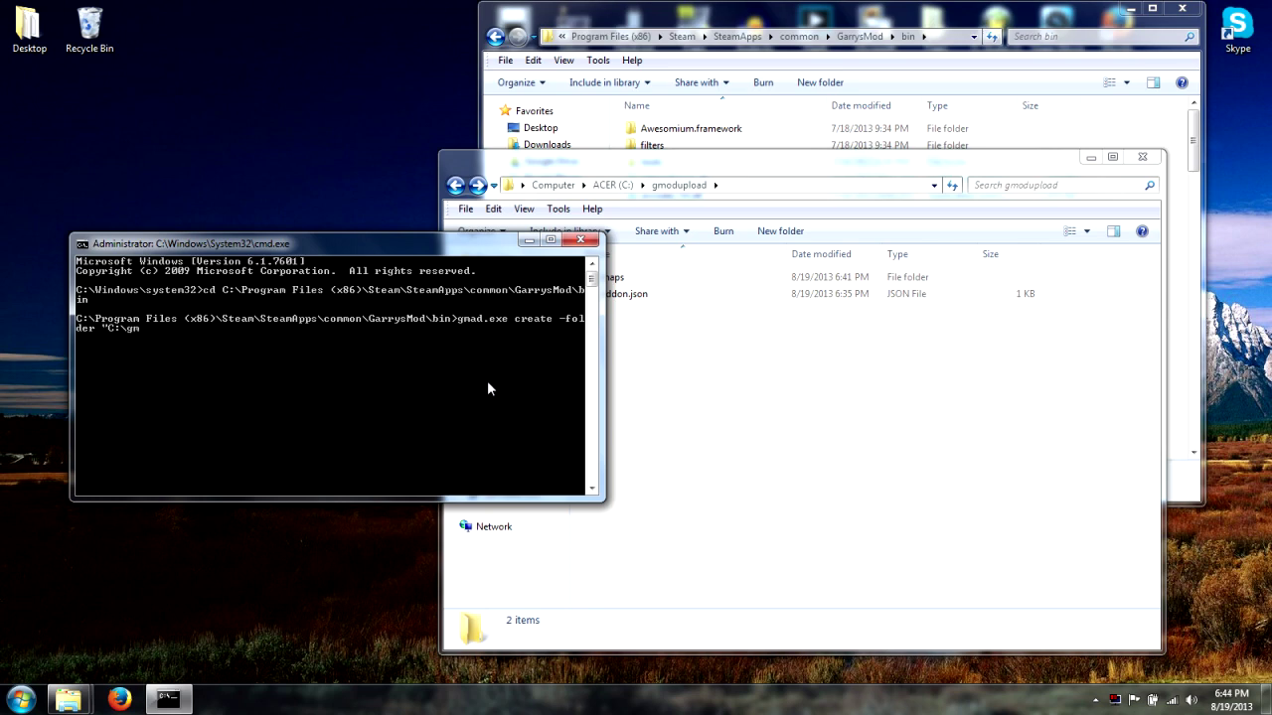
text(odupload)
text(" -out "C:\gmodupload\mymap)
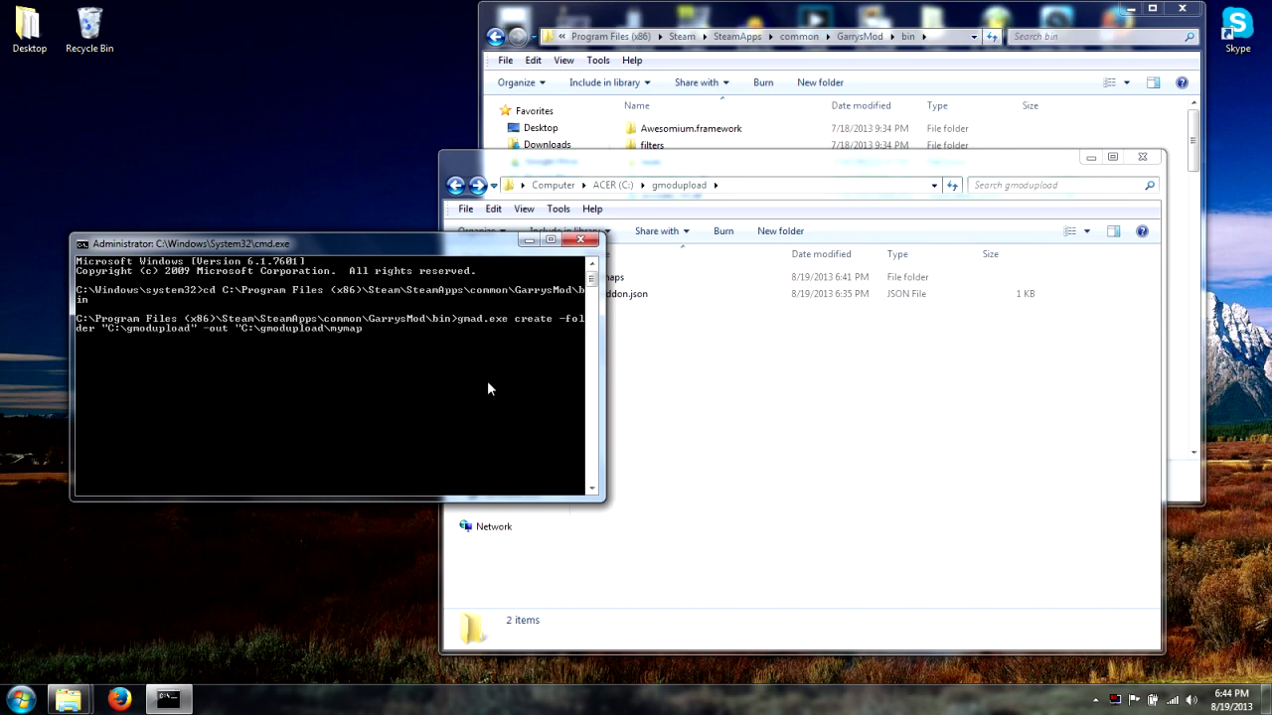
key(Return)
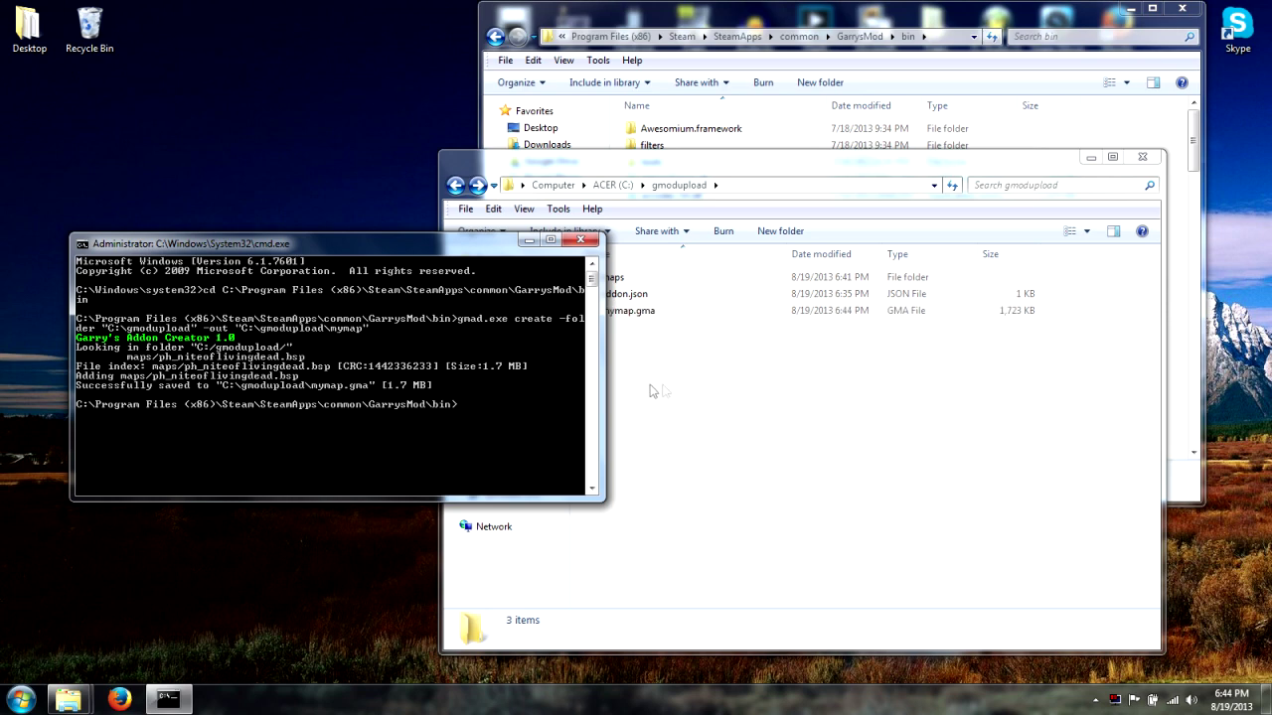
click(693, 382)
click(616, 314)
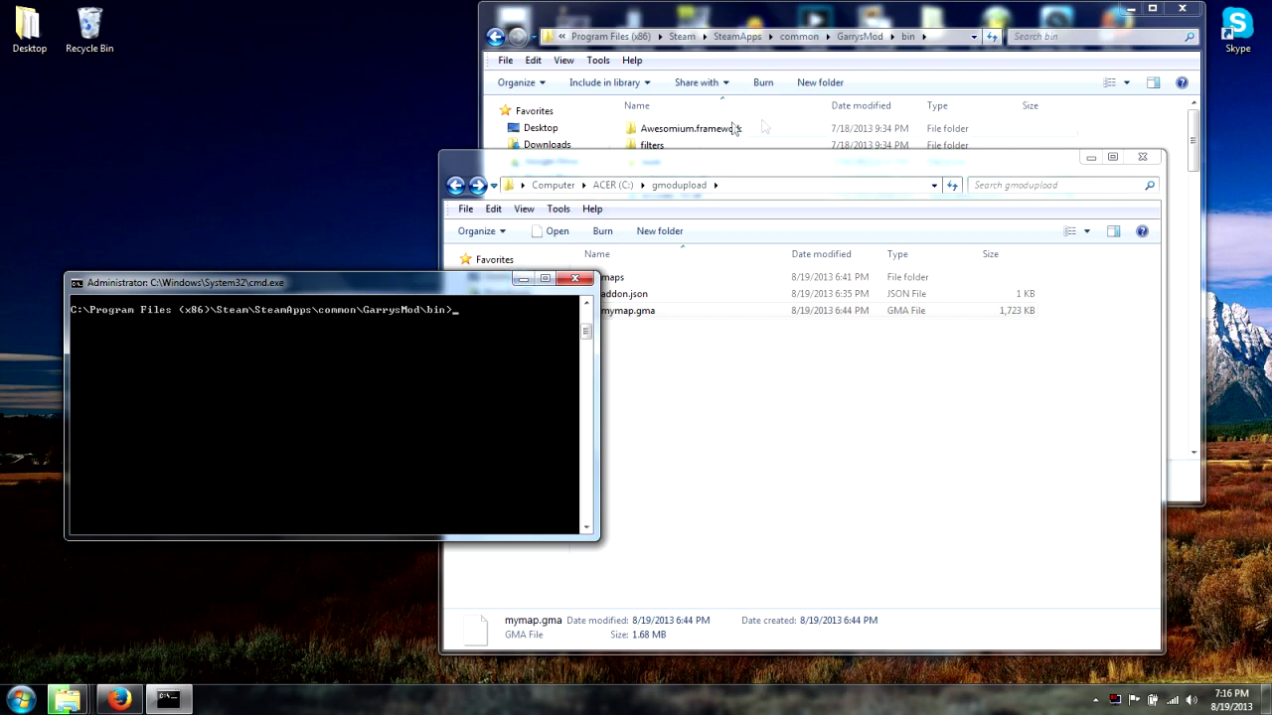
Step: Close the bin window, reposition the gmodupload window, and begin typing gmpublish create
click(1182, 12)
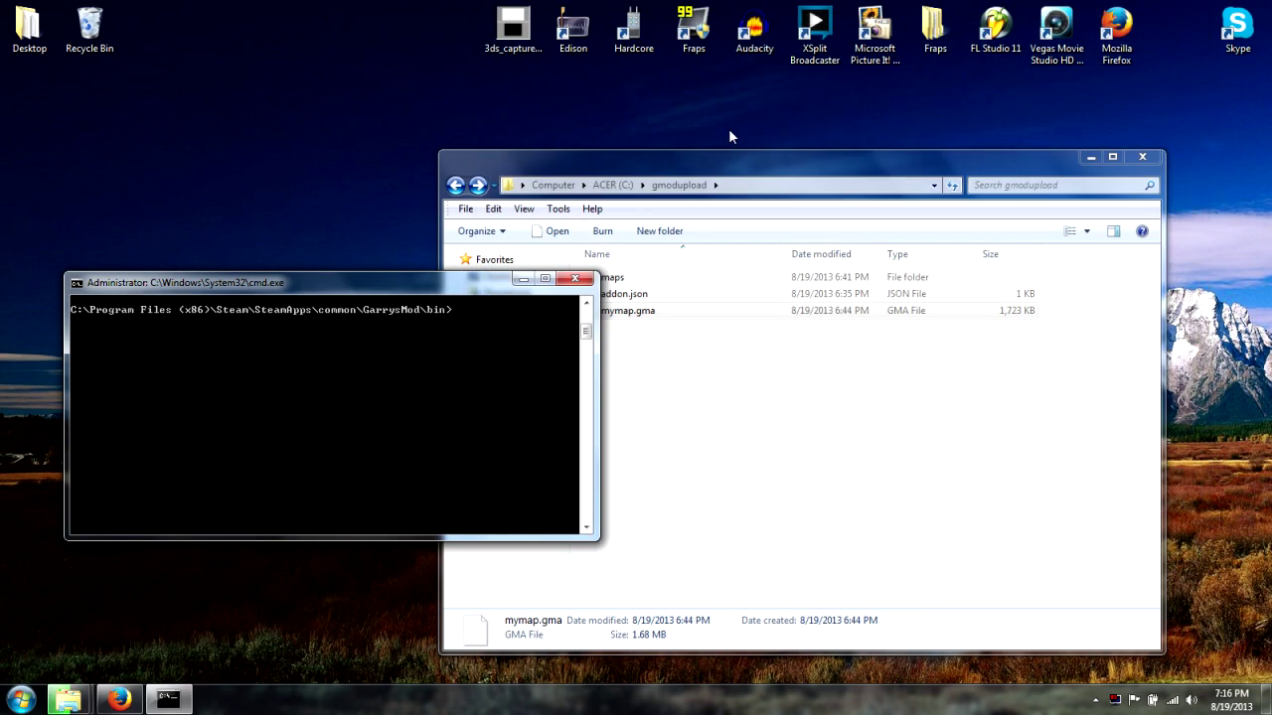
drag(730, 156, 1007, 179)
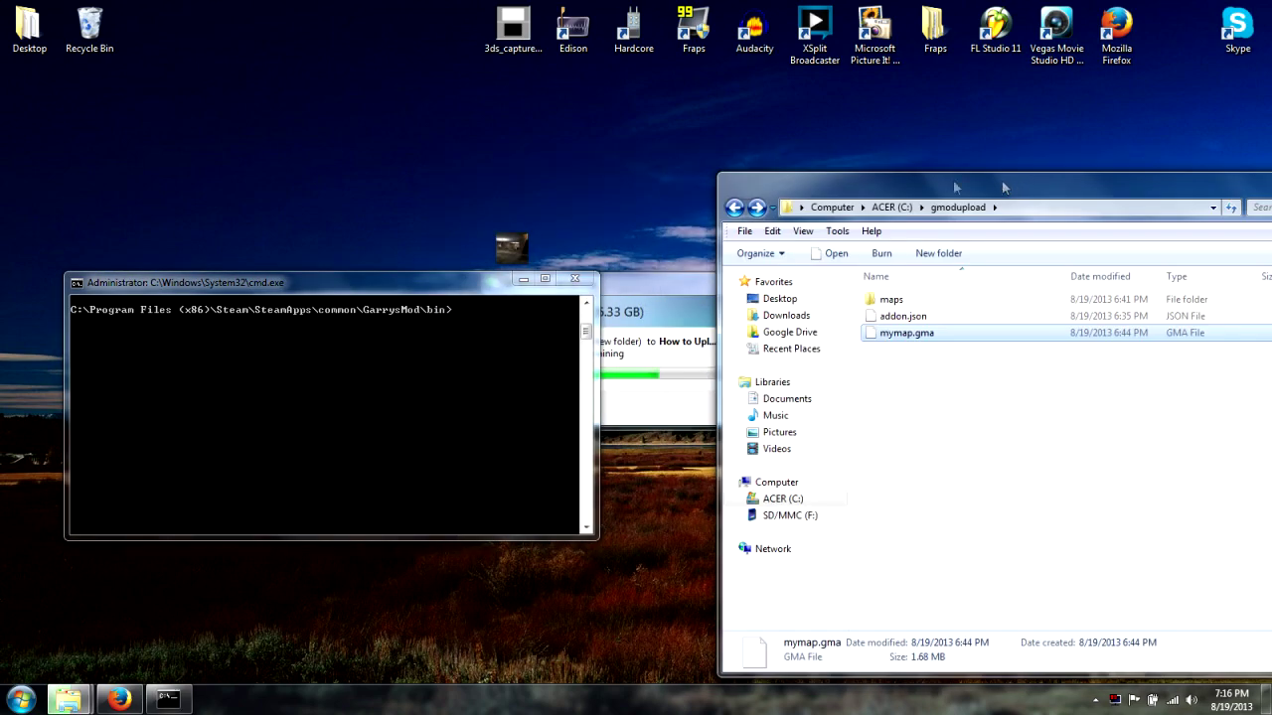
drag(899, 333, 929, 396)
drag(952, 195, 700, 176)
click(347, 383)
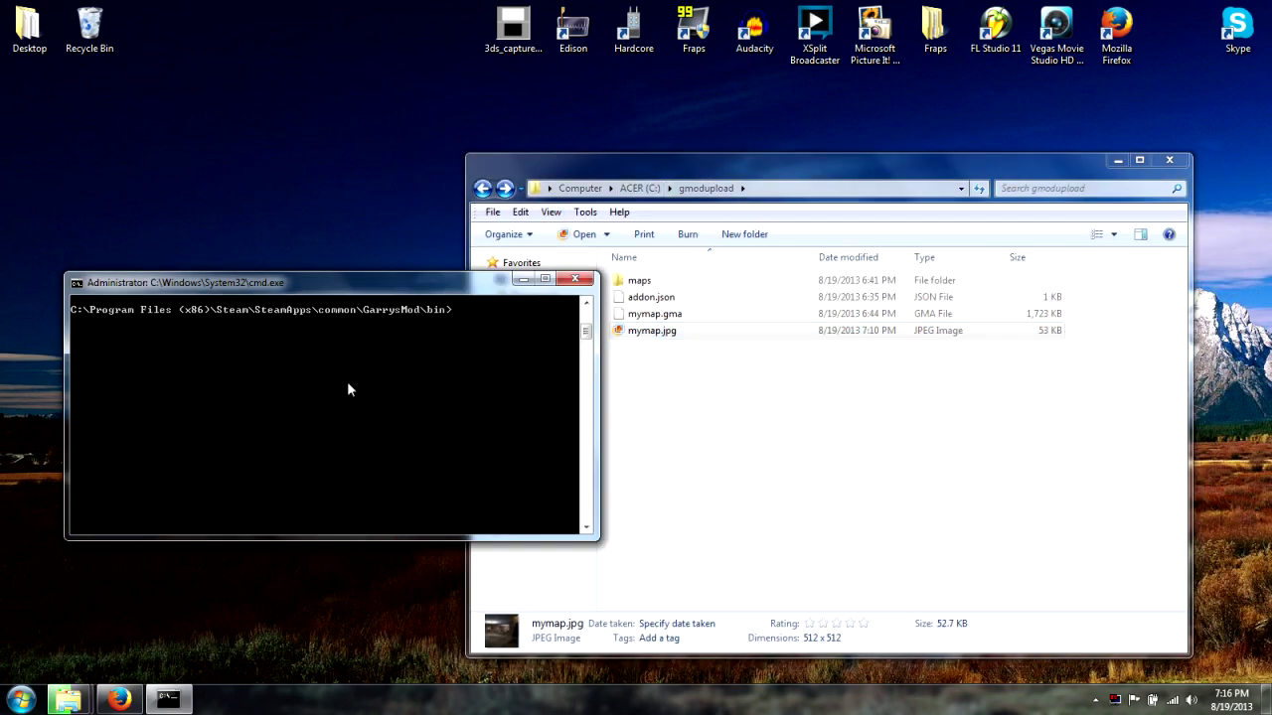
text(gmpublish crea)
Step: Run gmpublish create -addon "C:\gmodupload\mymap.gma" -icon "C:\gmodupload\mymap.jpg", then close Command Prompt
text(te -addon C:)
key(Left)
key(Left)
text("C:\)
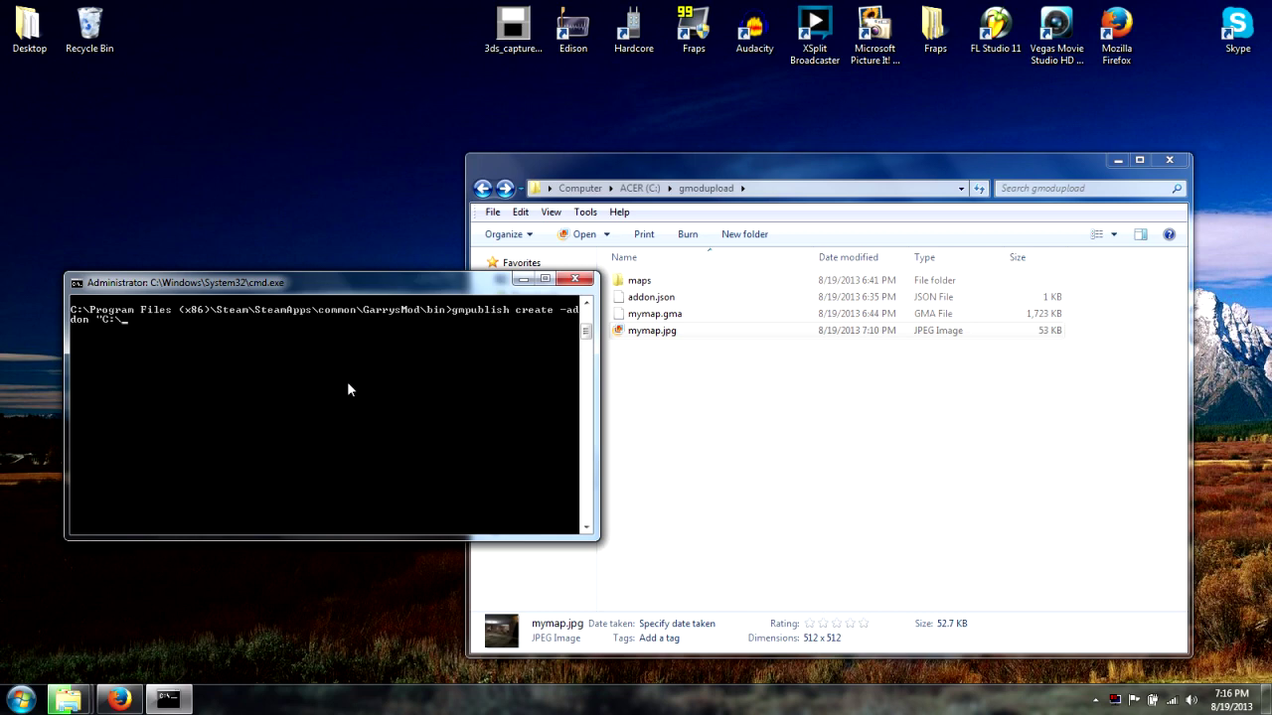
text(gmodupload\mymap.gma)
text(" -icon)
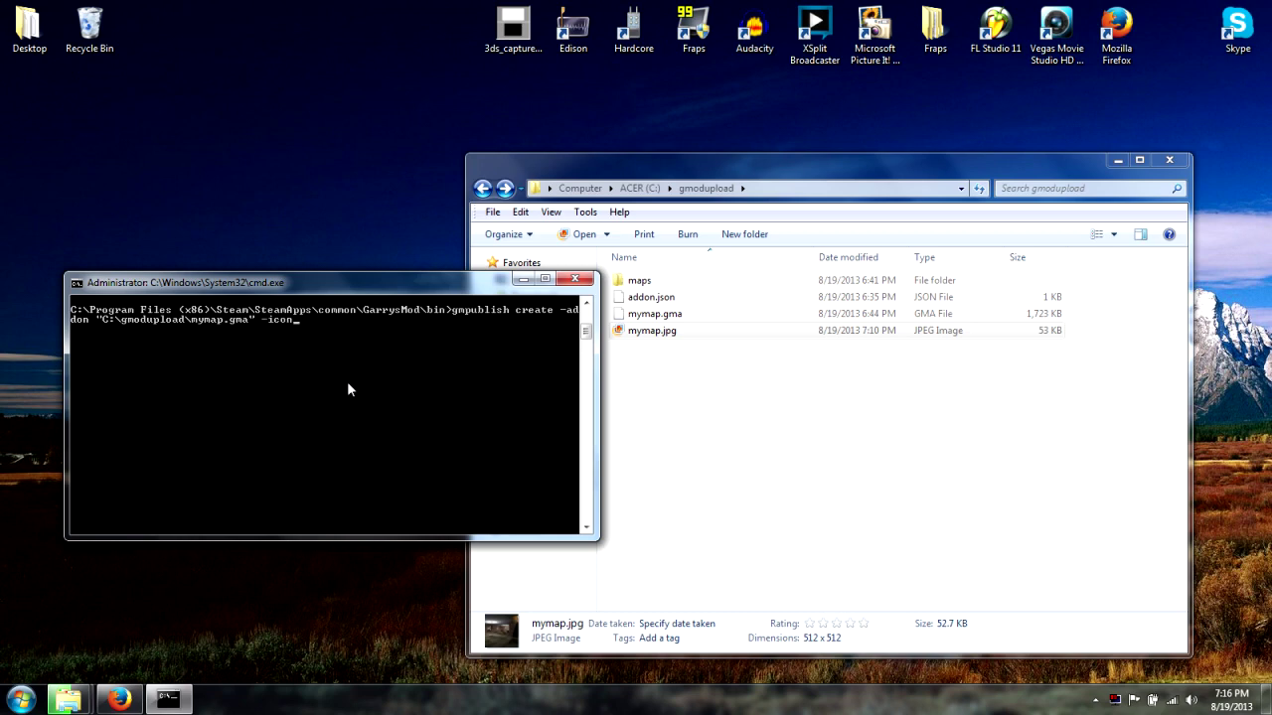
text( C)
key(BackSpace)
text("C:\gmodupload\mymap.jpg")
key(Return)
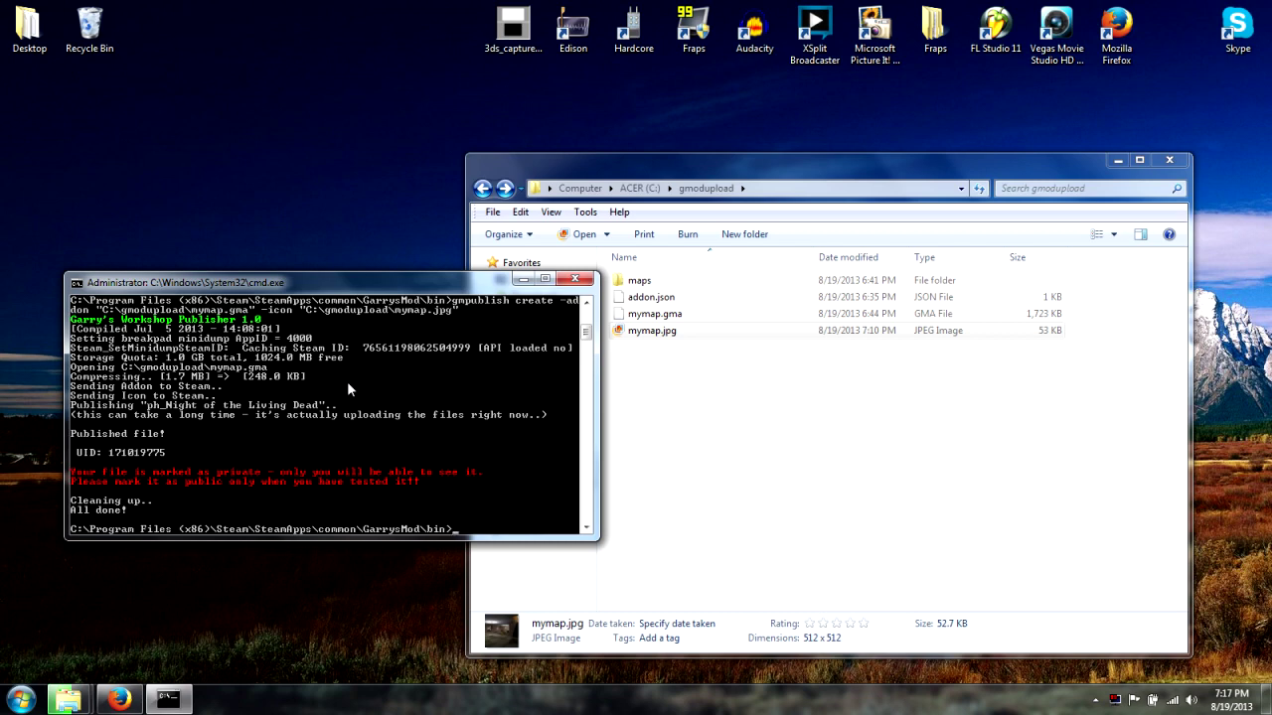
click(576, 280)
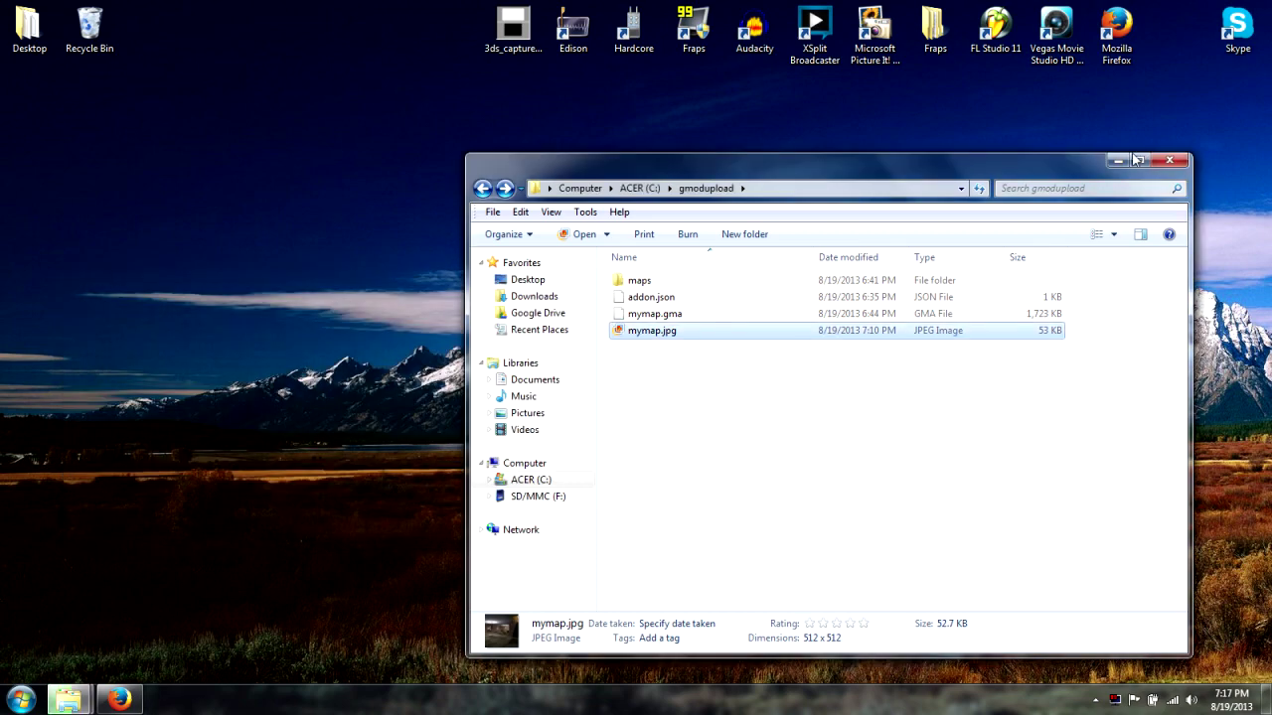
Step: In the maximized browser, go to Your Workshop Files and open the ph_Night of the Living Dead item page
click(118, 701)
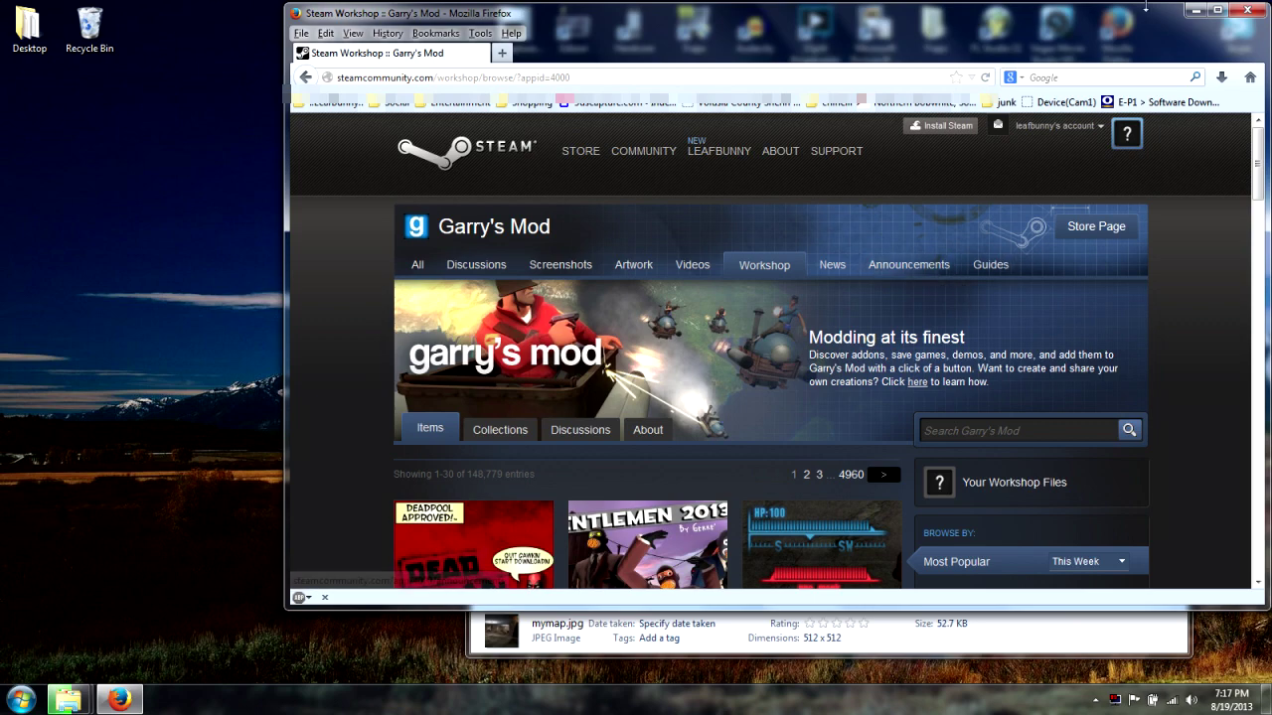
click(1217, 10)
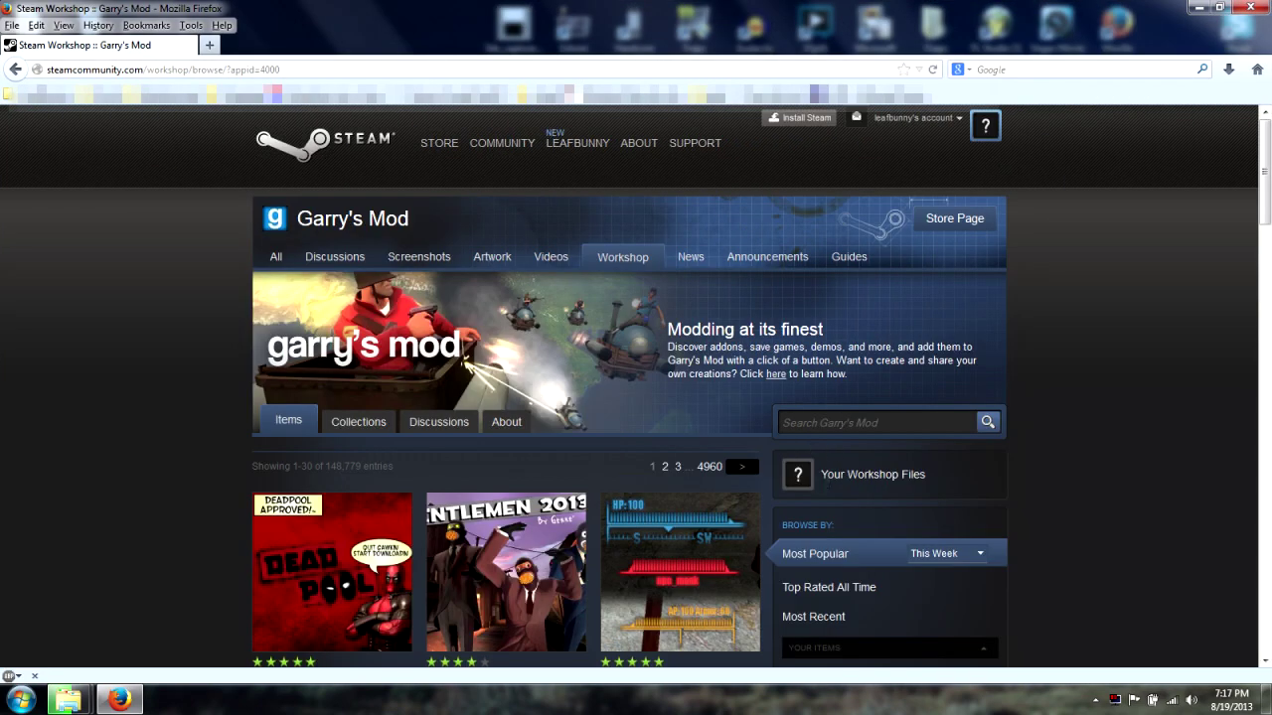
click(637, 262)
click(863, 481)
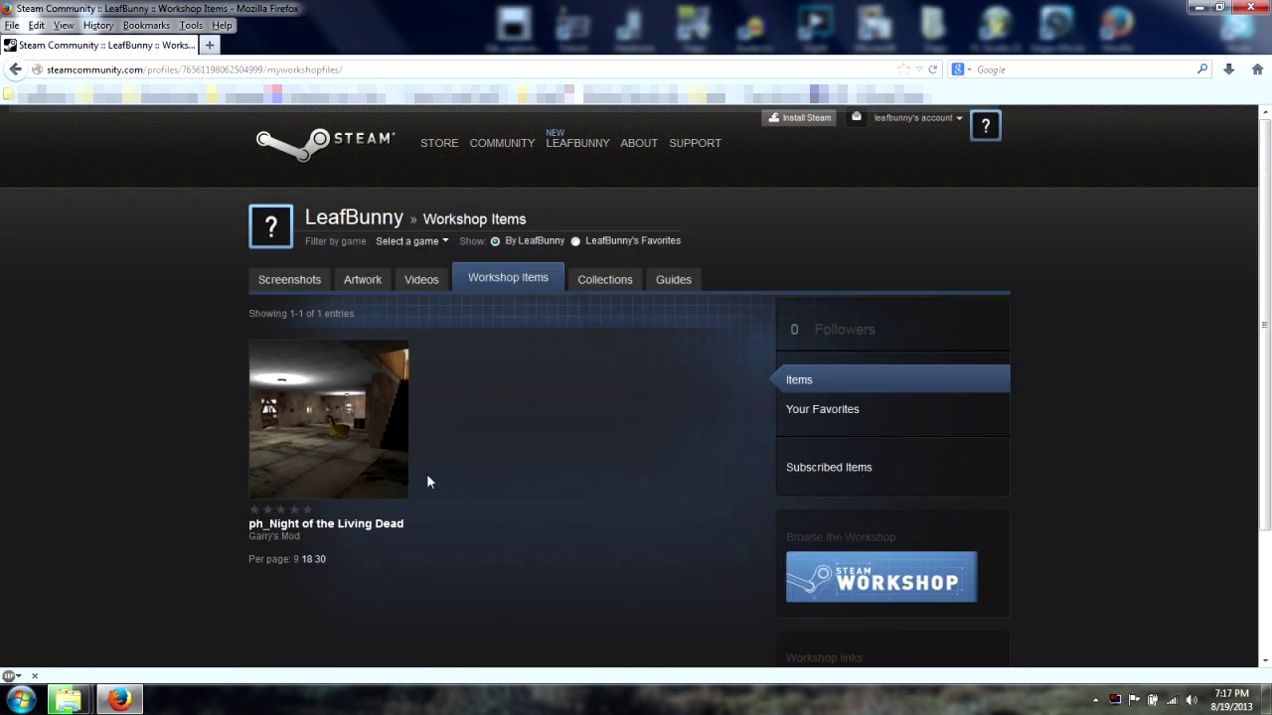
mouse_move(316, 461)
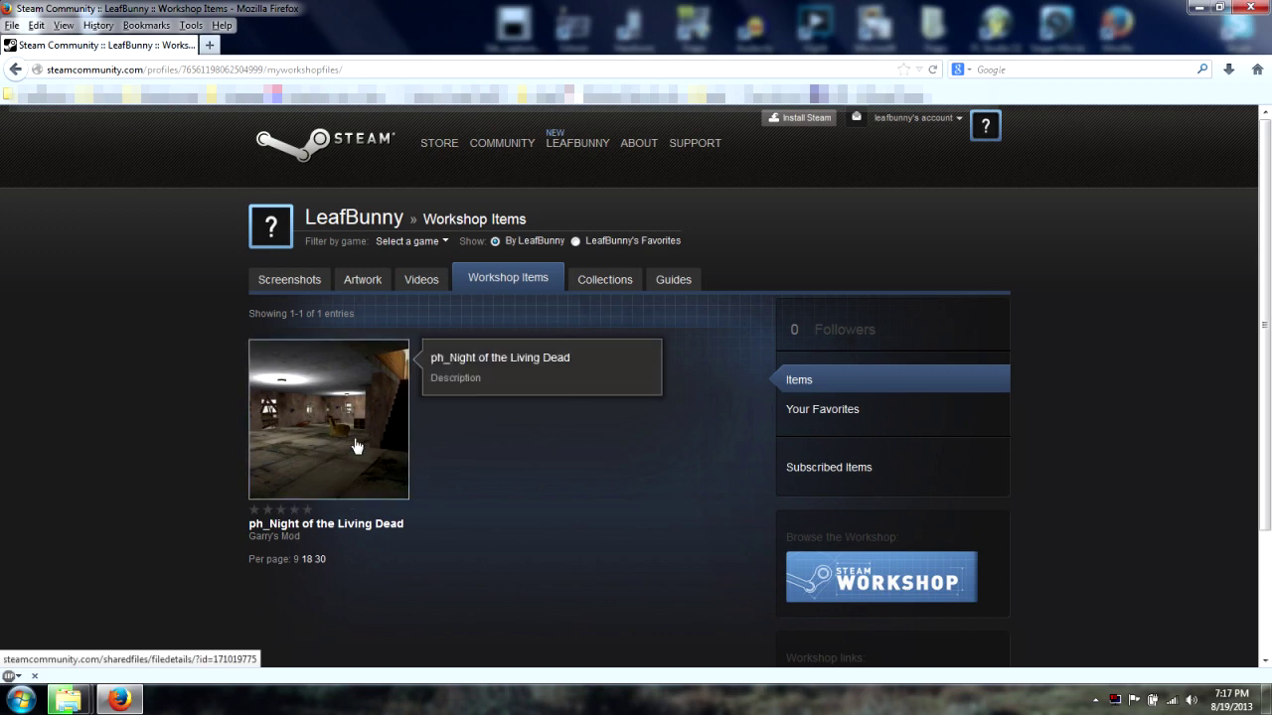
click(356, 446)
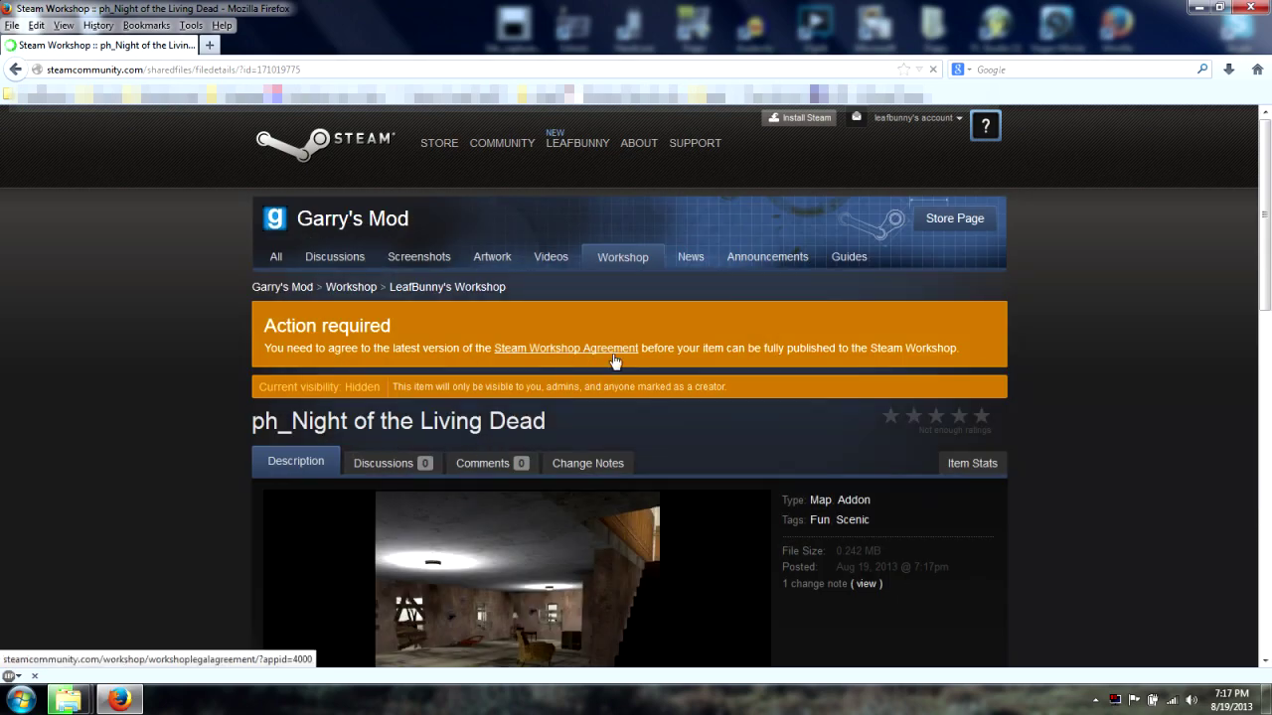
scroll(648, 398, down, 5)
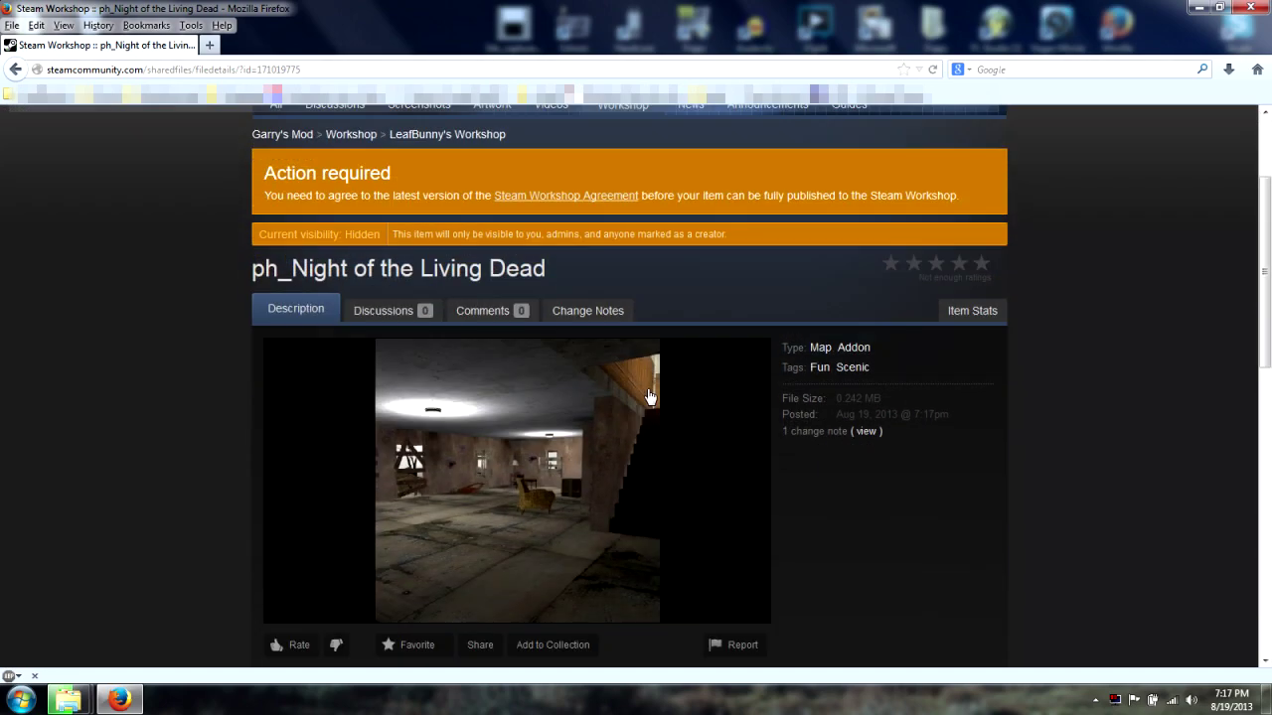